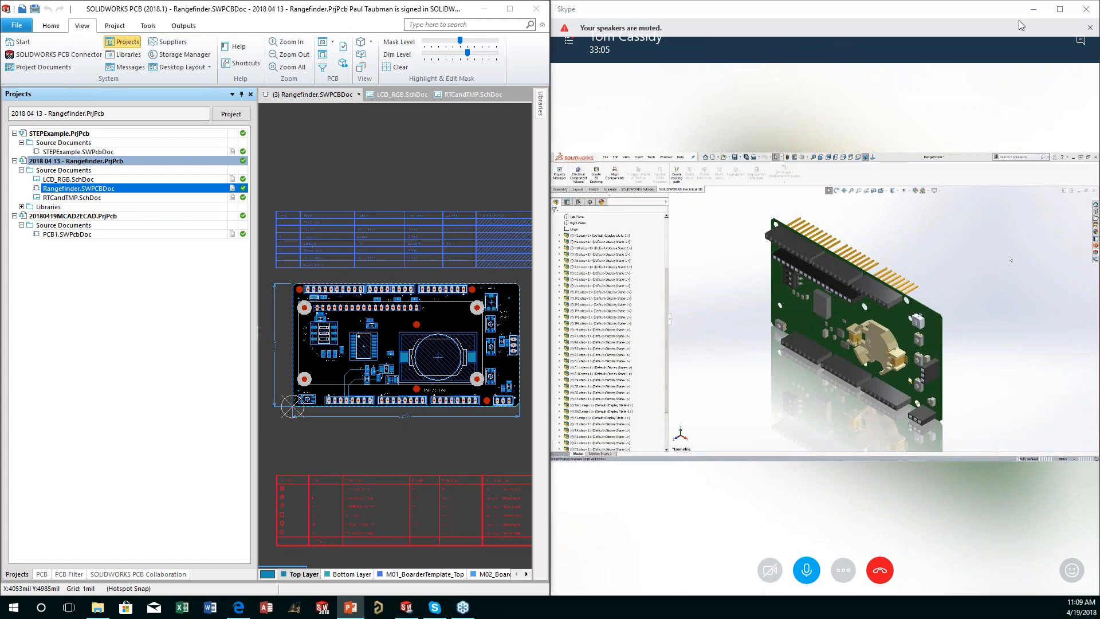
Enlarge the Skype call to examine the shared SOLIDWORKS board assembly, and return it to half the screen beside the PCB window.
click(1060, 12)
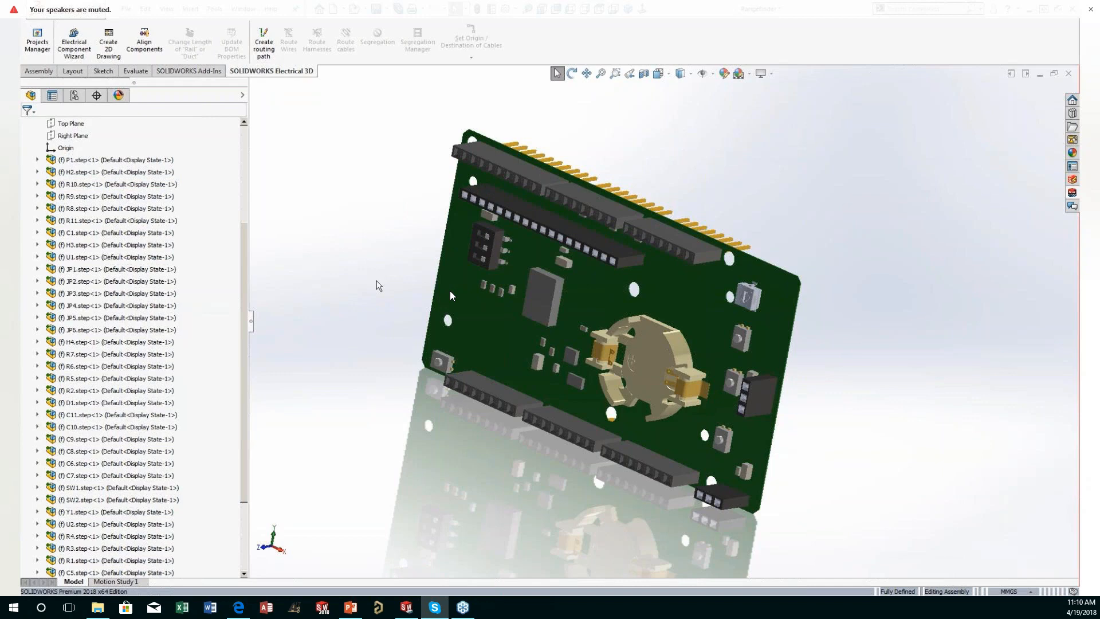
mouse_move(992, 79)
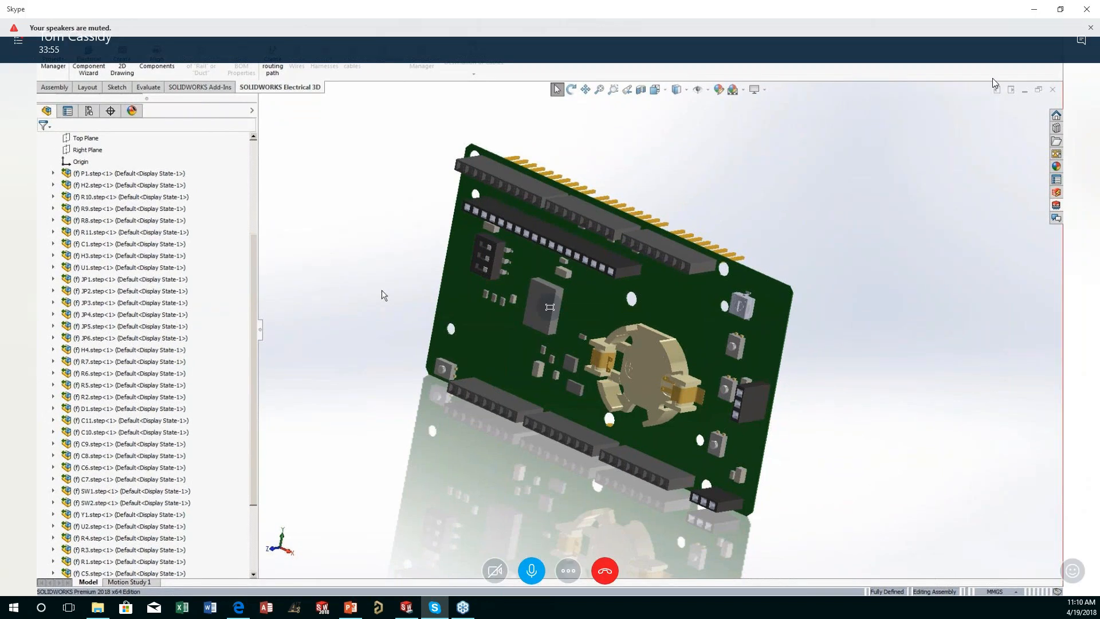
click(1061, 9)
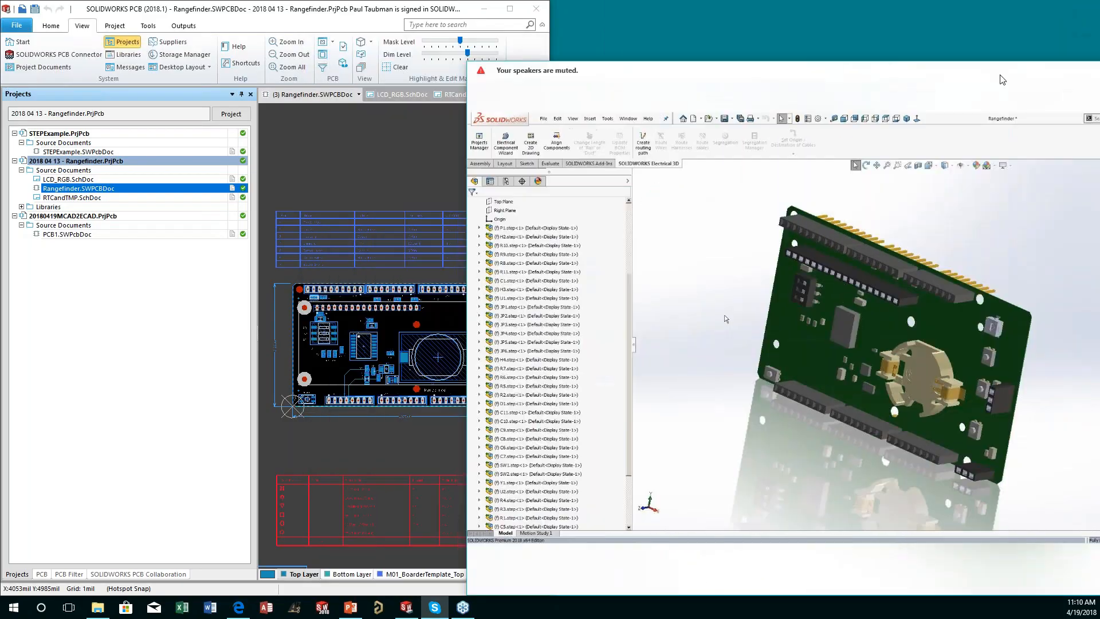
drag(1001, 80, 1099, 99)
click(332, 8)
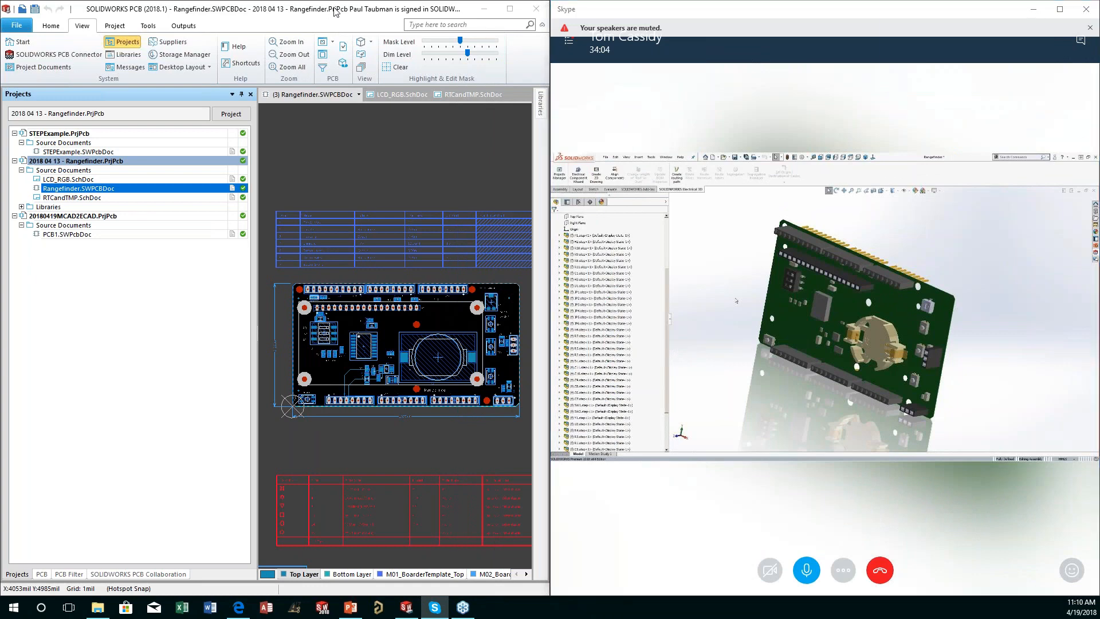
Maximize the PCB window, open STEPExample.SWPcbDoc, and inspect its blank board in 3D before returning to 2D.
click(509, 10)
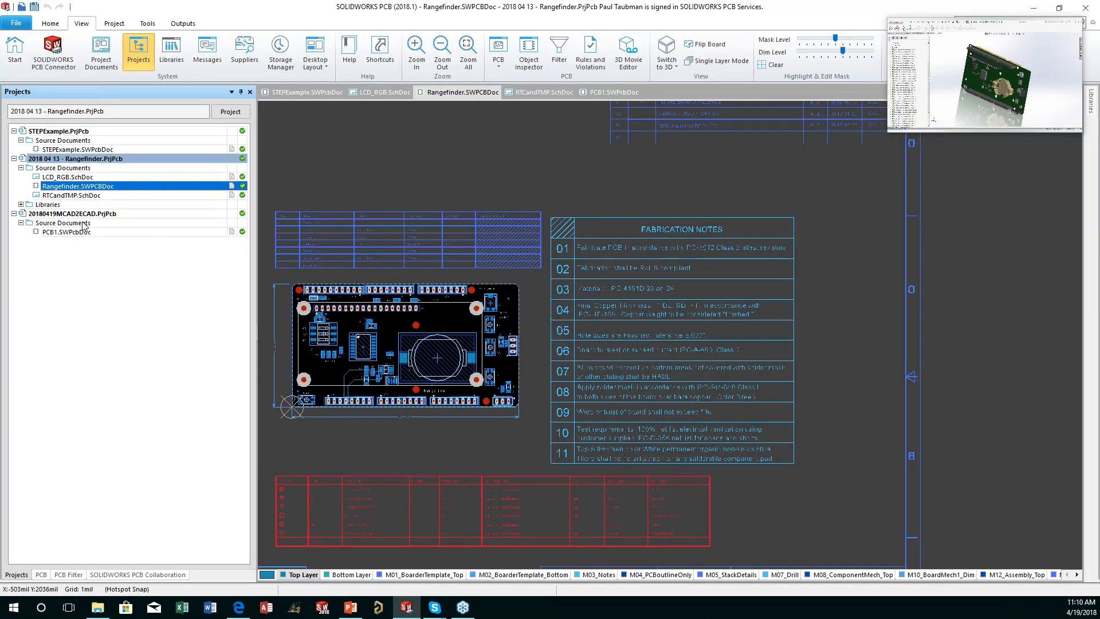
double_click(86, 150)
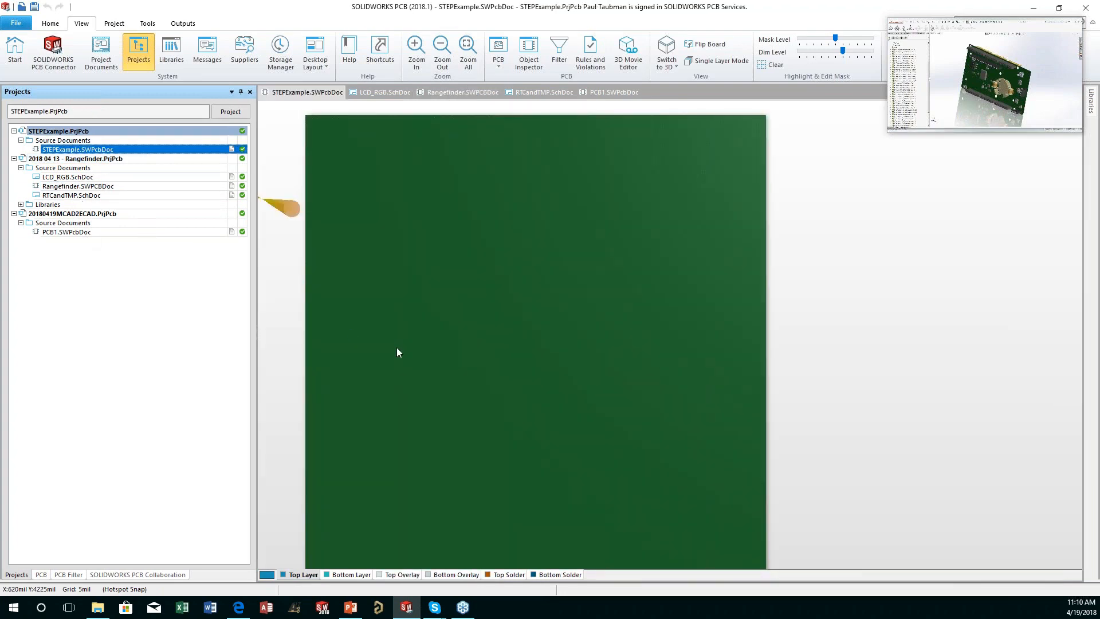
key(3)
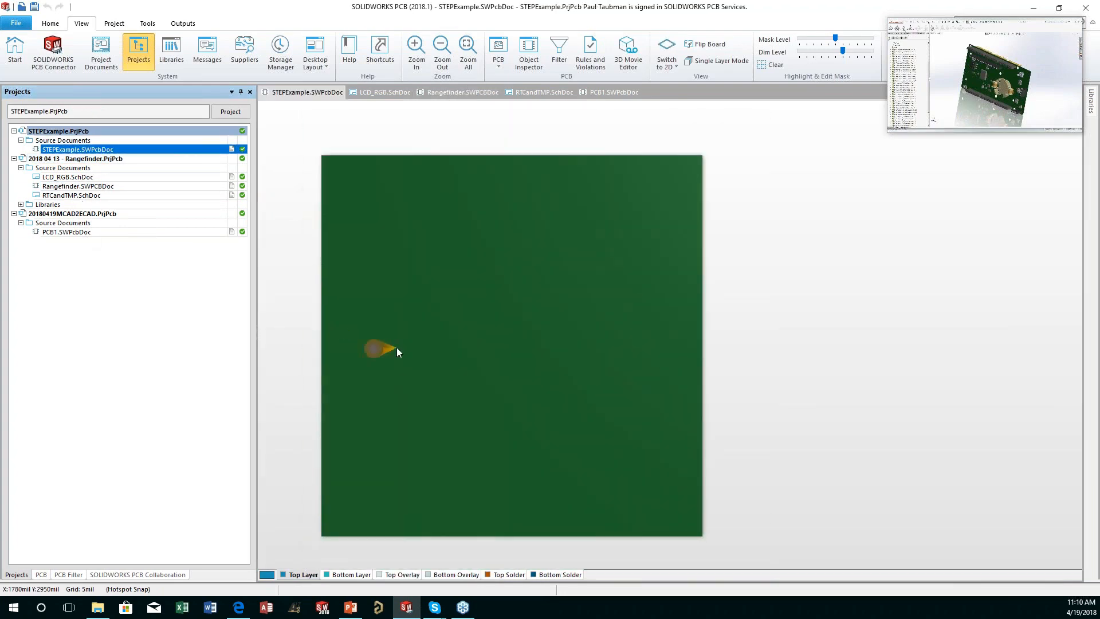
key(2)
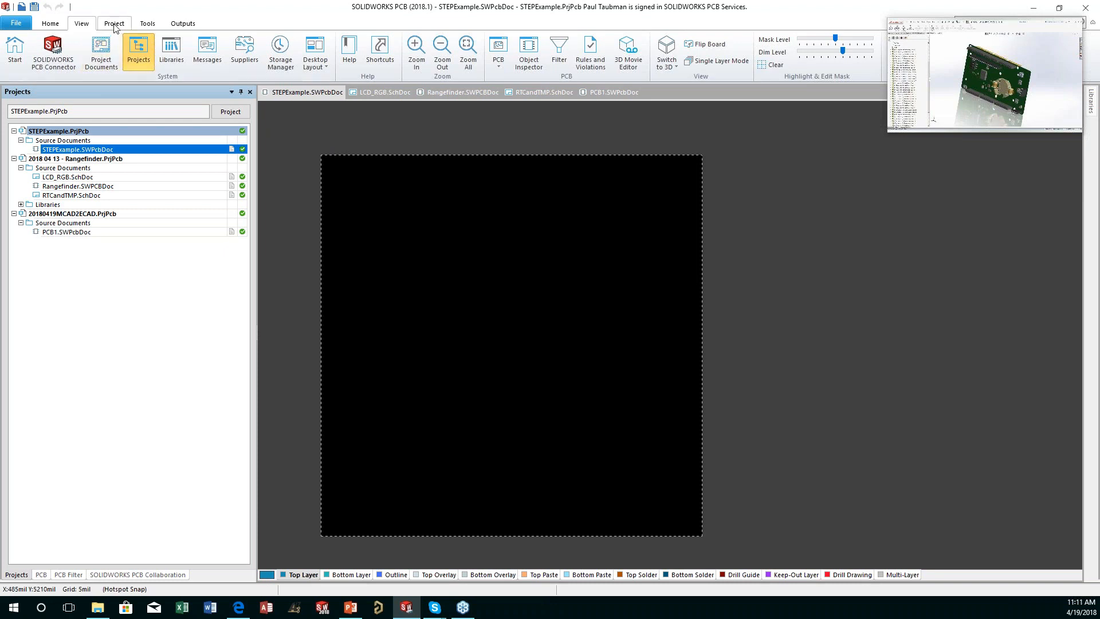
Start a new 3D body of type Generic 3D Model and embed the Rangefinder.step file in it.
click(51, 24)
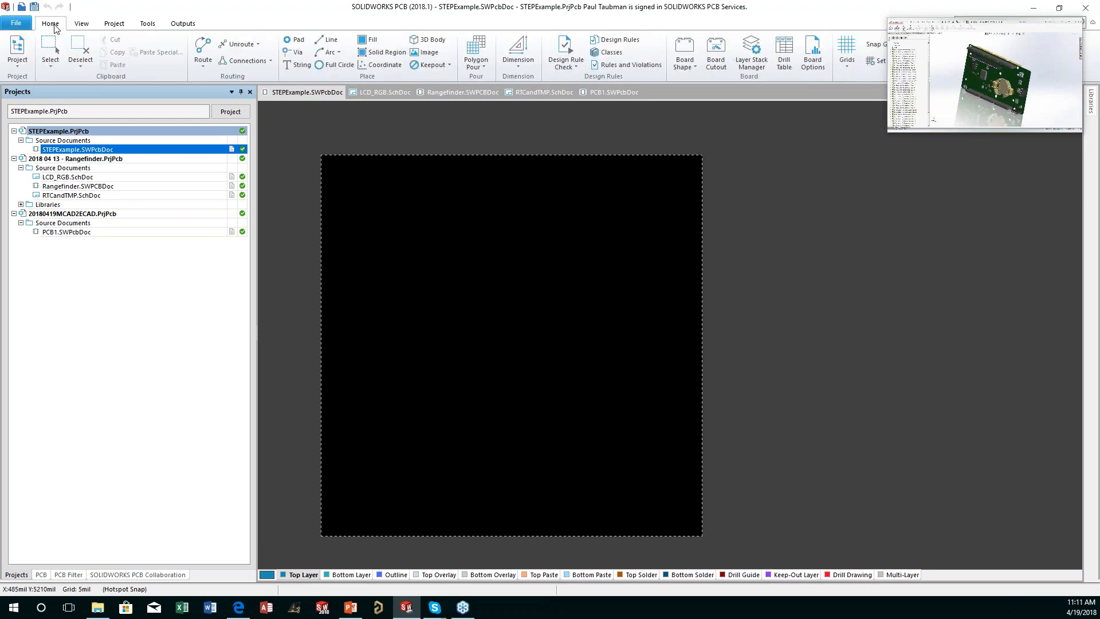
click(432, 41)
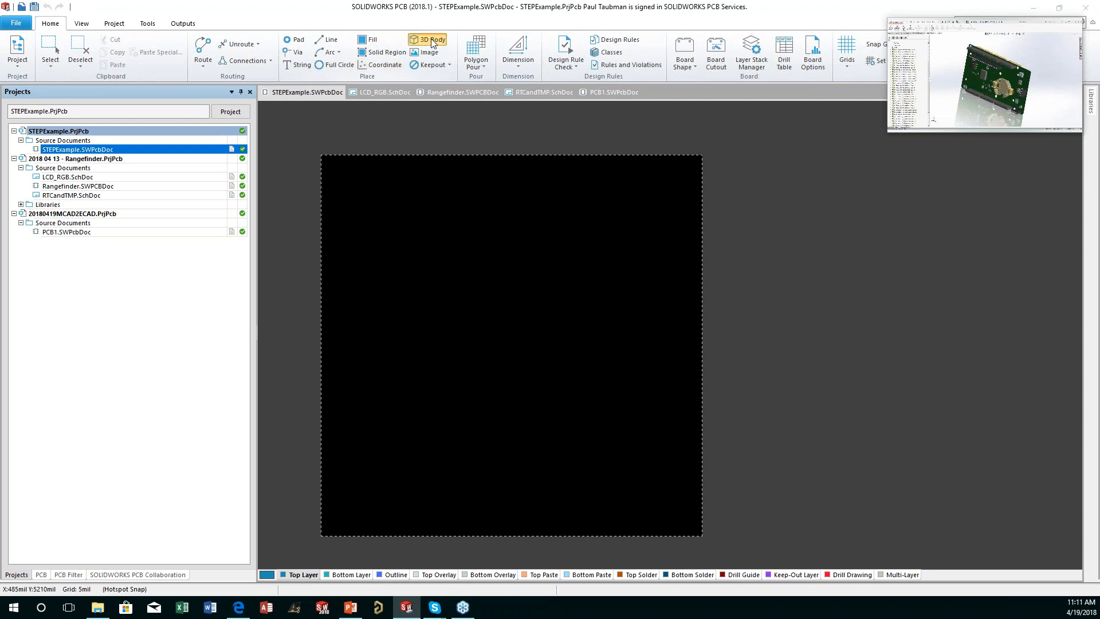
click(416, 121)
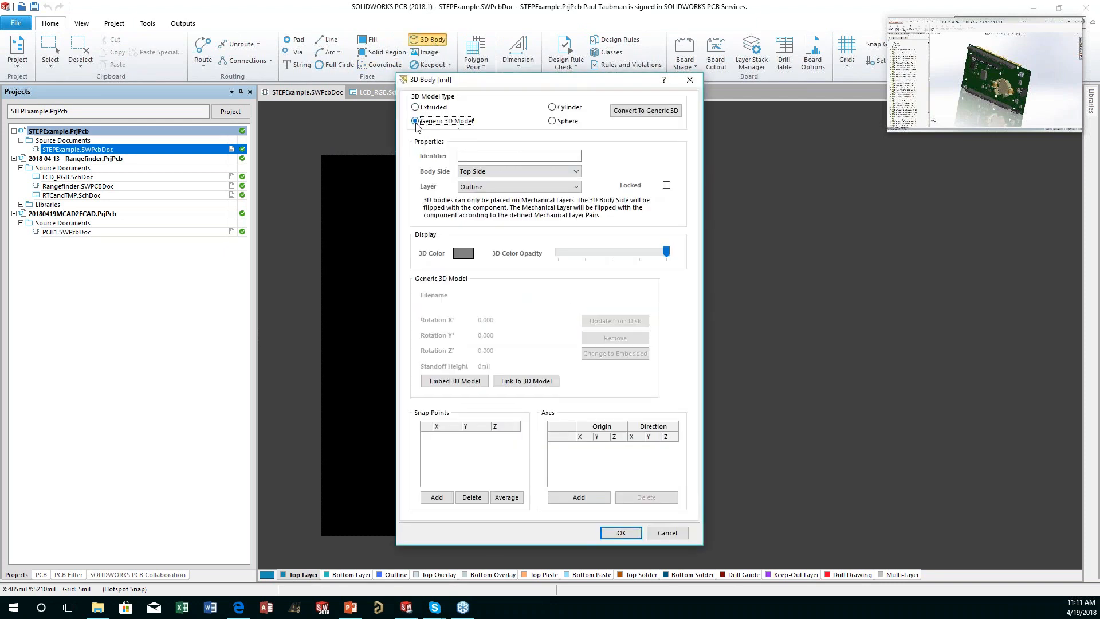
click(452, 383)
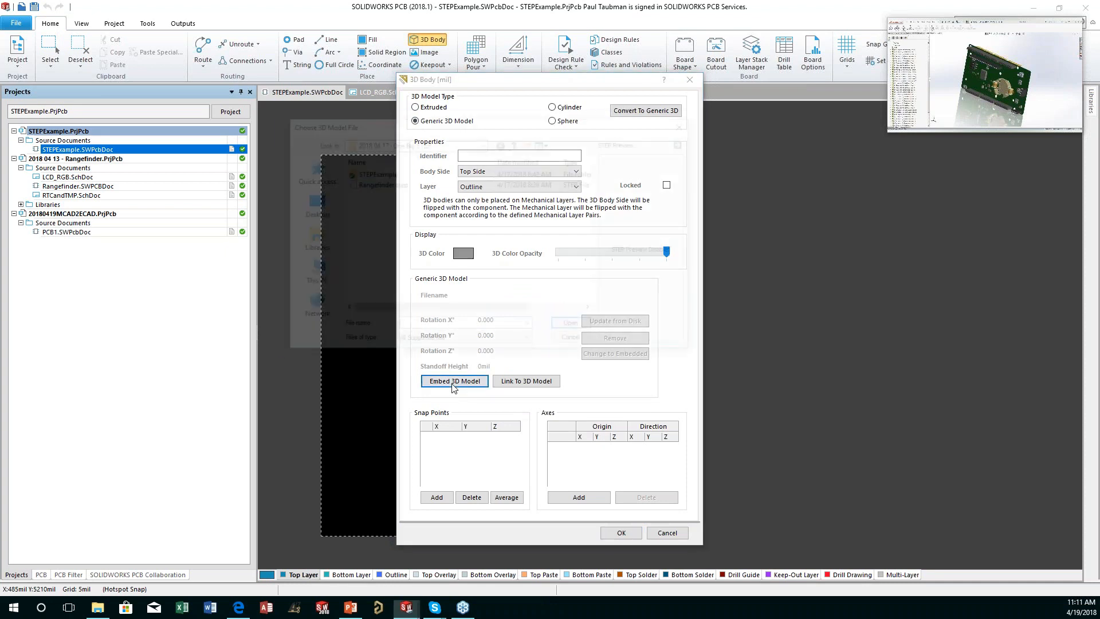
click(412, 184)
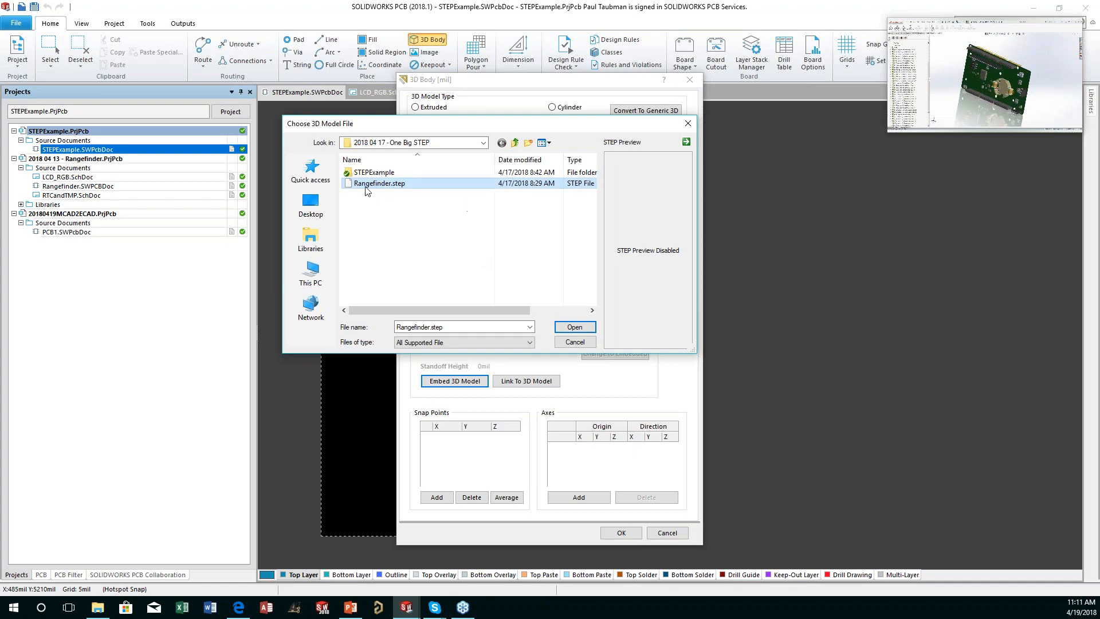
click(566, 330)
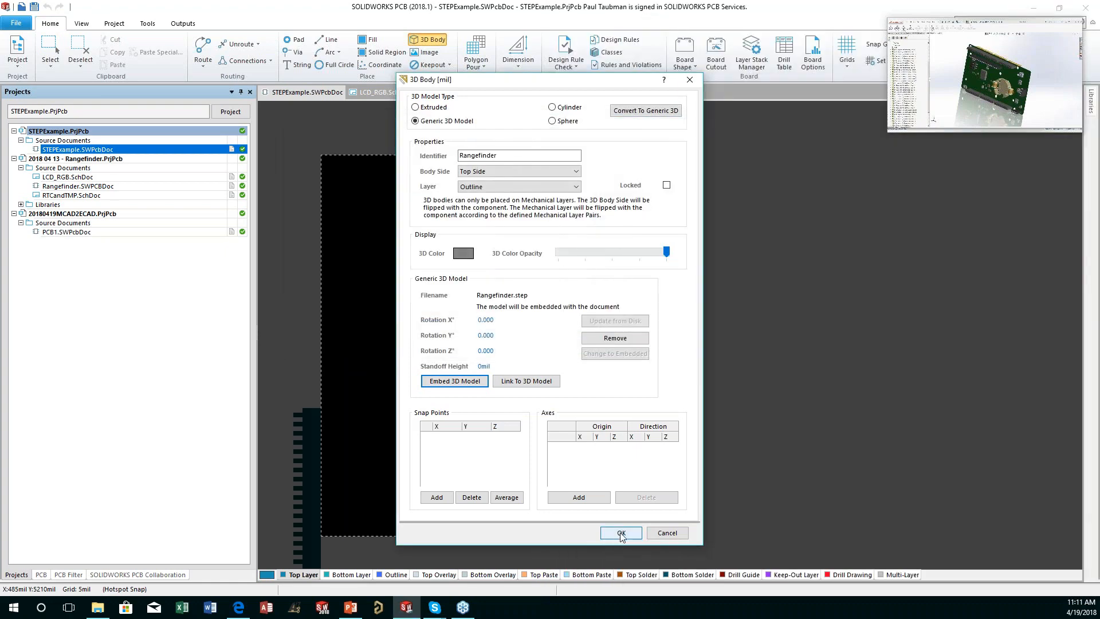
Accept the Rangefinder 3D body and place it over the blank board at about 1200 mil, 2155 mil.
click(617, 531)
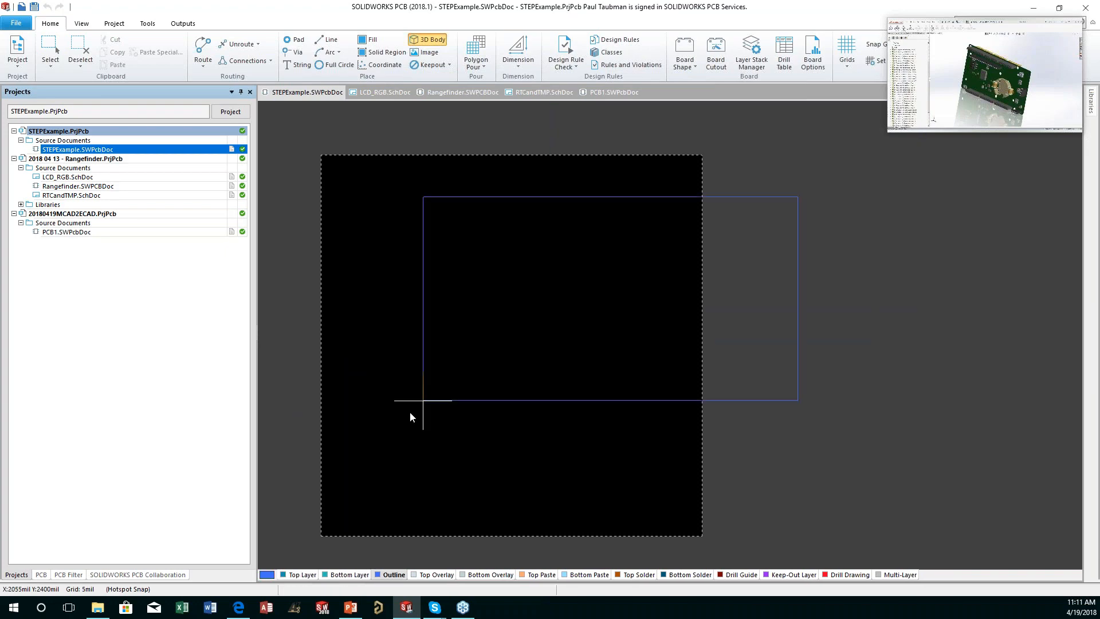
click(341, 425)
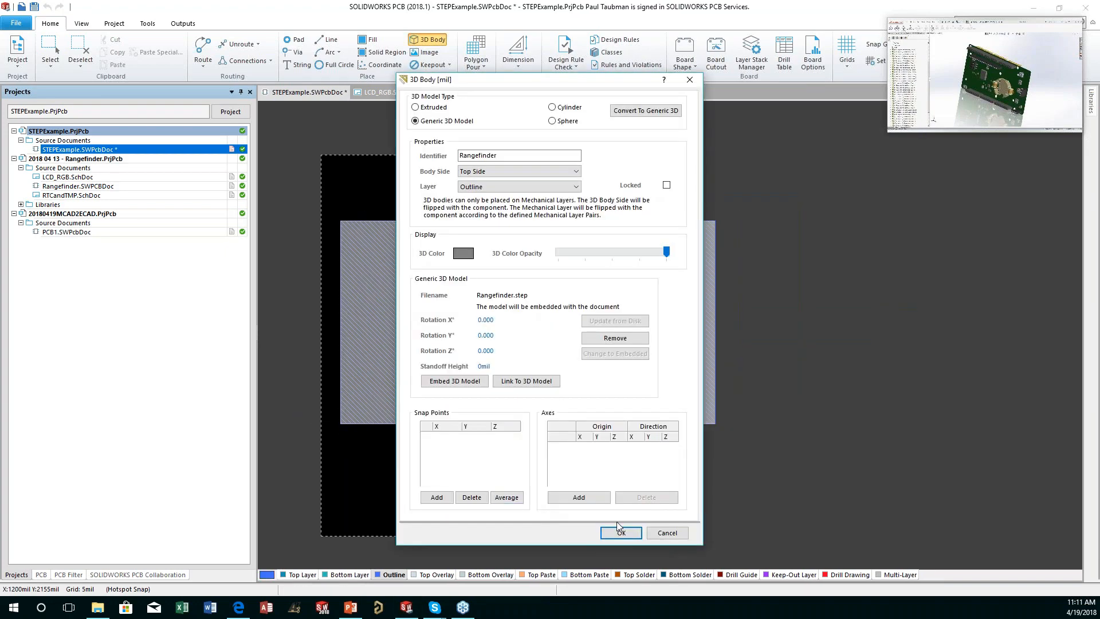
click(617, 526)
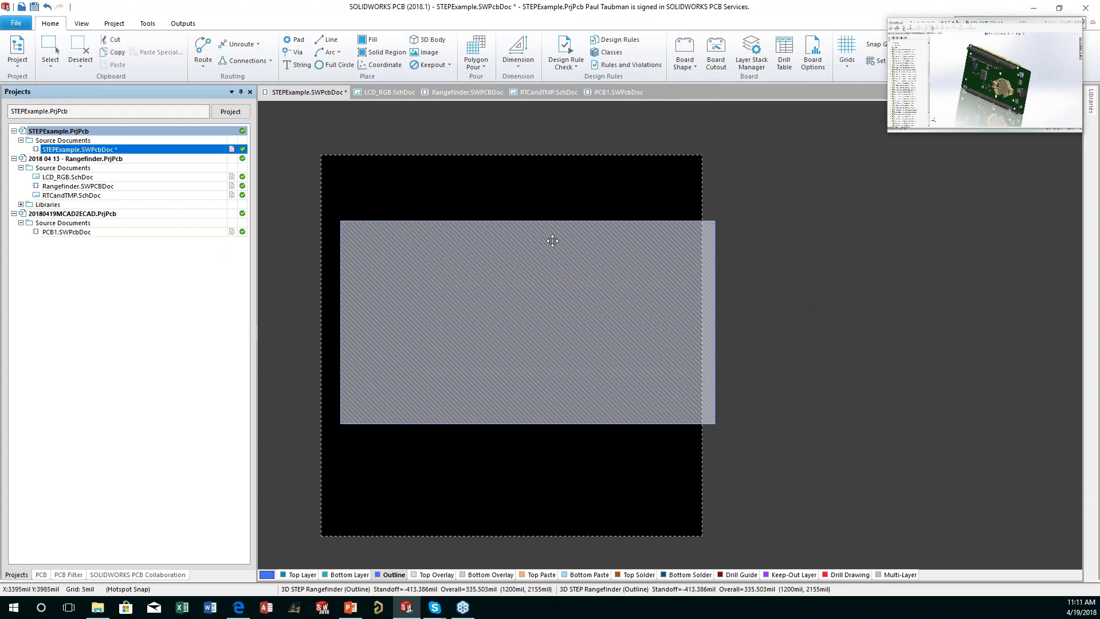
Shift the Rangefinder body slightly across the board in 2D, and adjust its position again in the 3D view.
drag(501, 326, 550, 412)
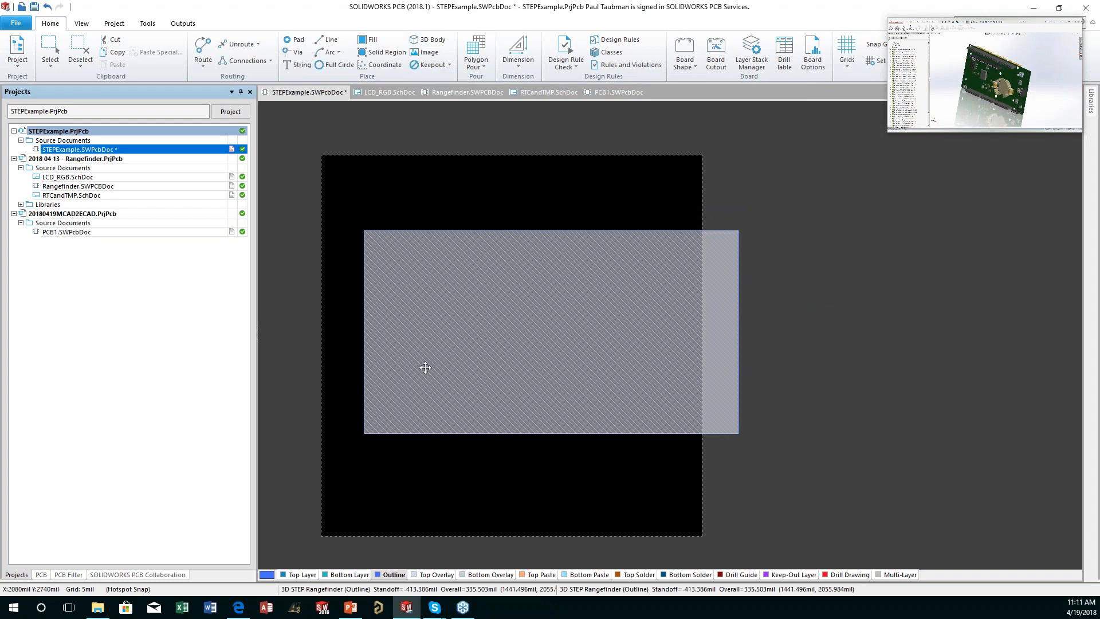
key(3)
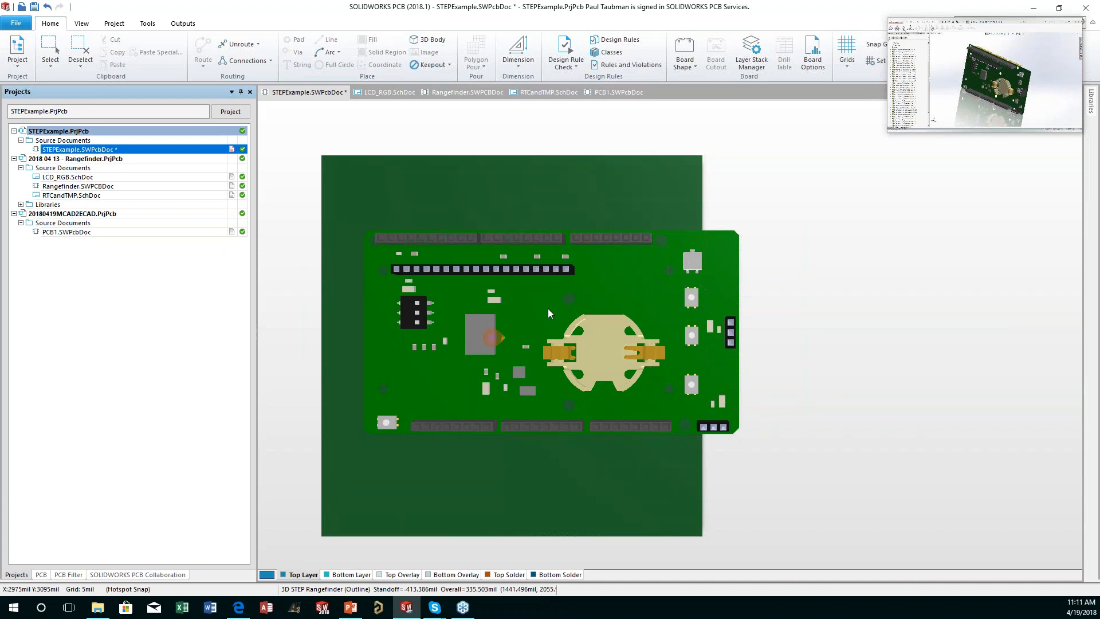
drag(472, 301, 573, 199)
drag(398, 294, 382, 323)
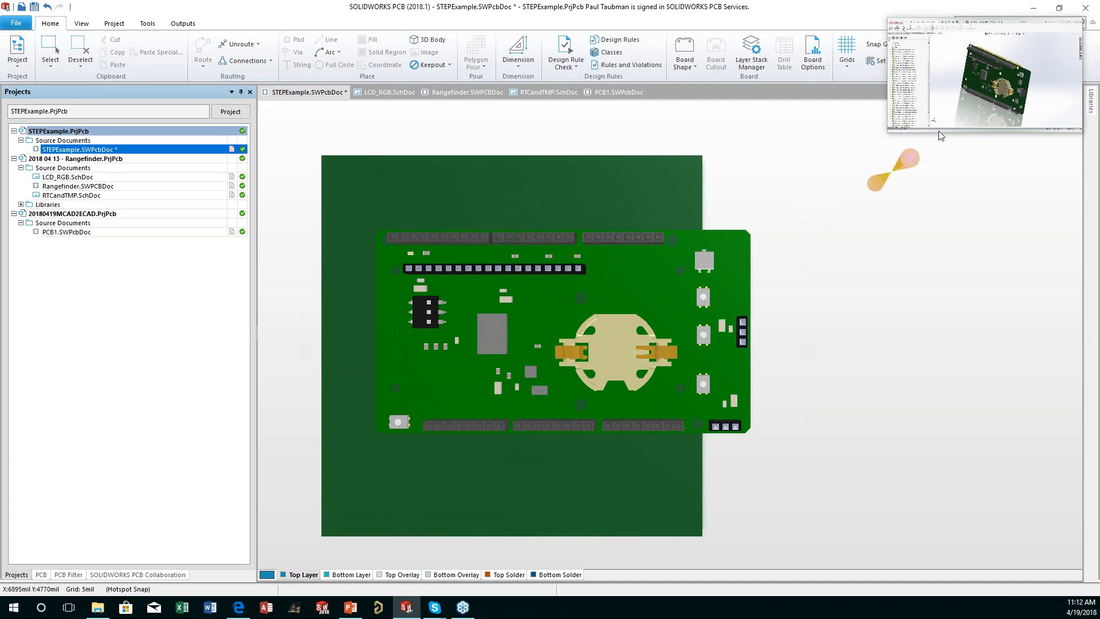
Bring back the Skype call, restore the PCB window to half the screen beside it, and switch to PowerPoint.
click(1020, 34)
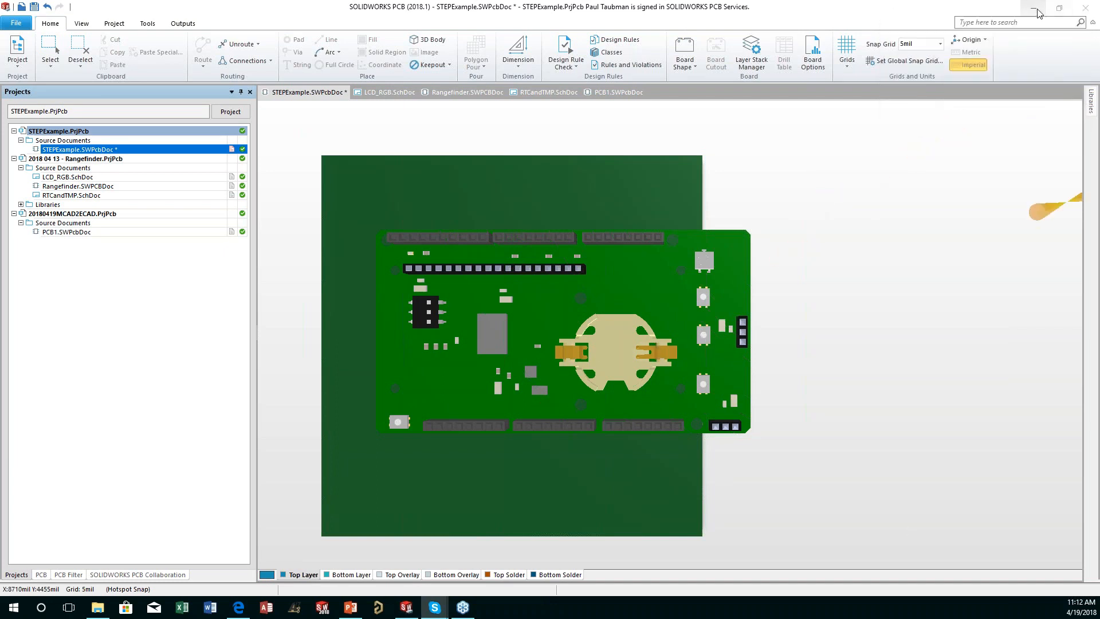
click(1058, 15)
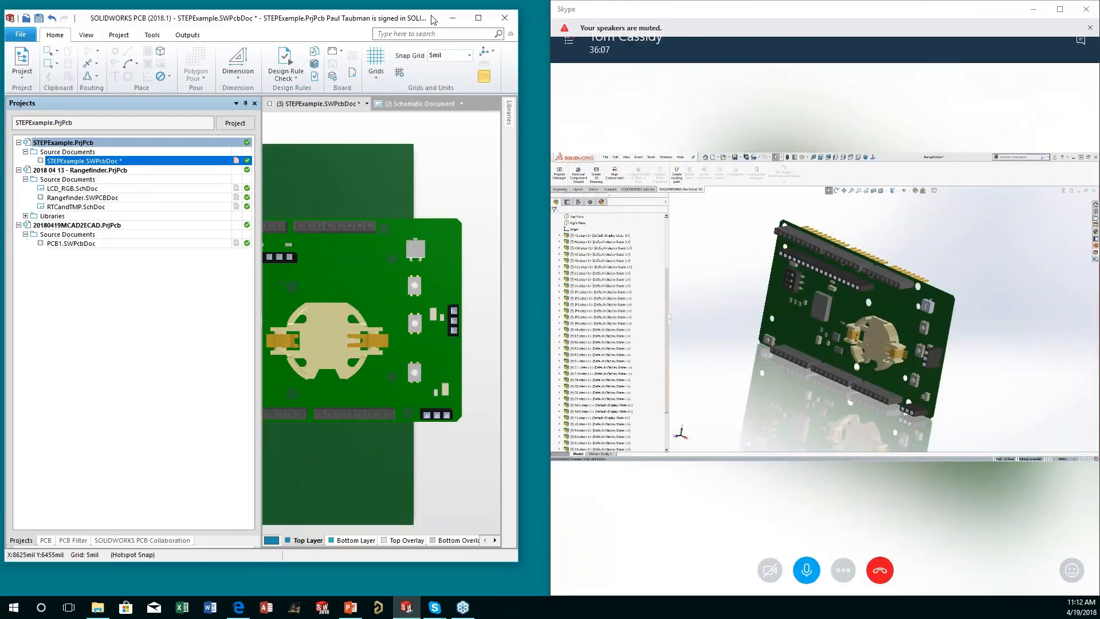
drag(426, 24, 2, 105)
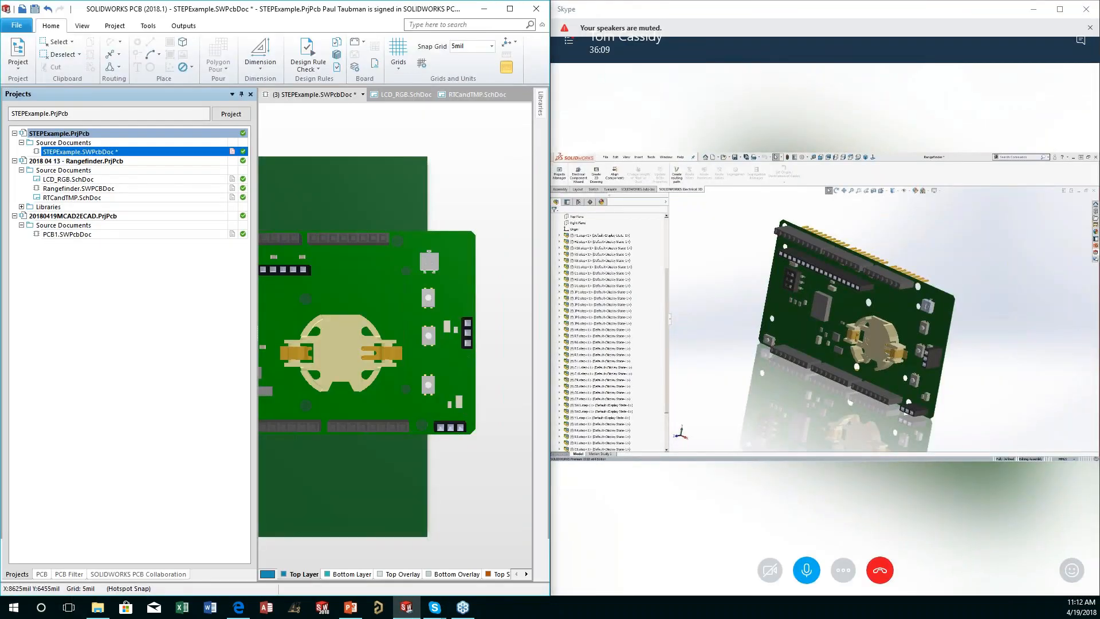
key(alt+Tab)
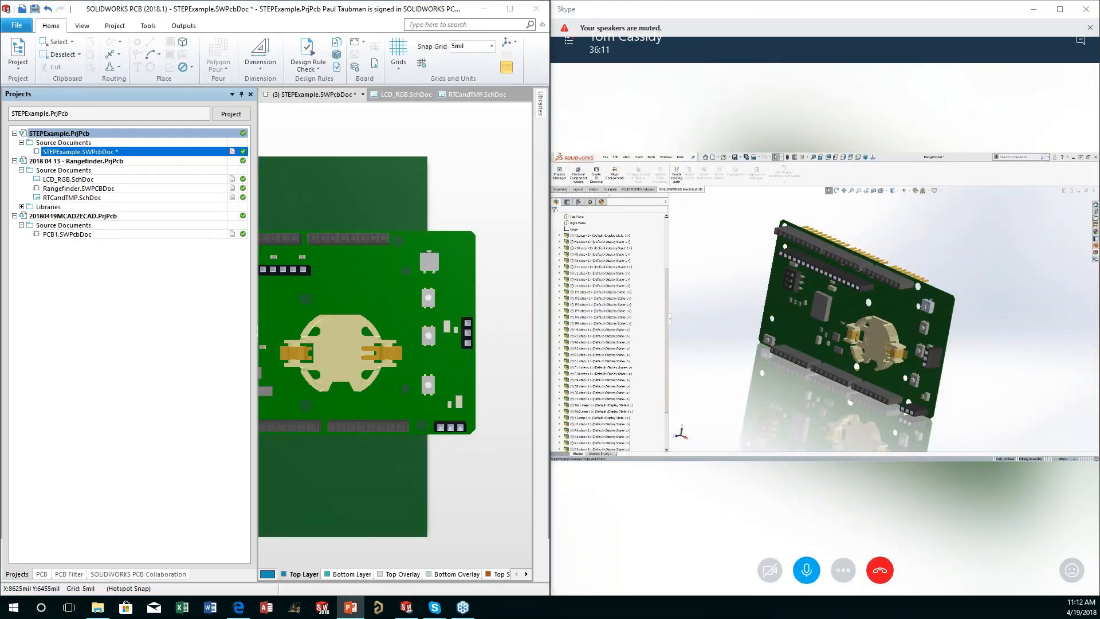
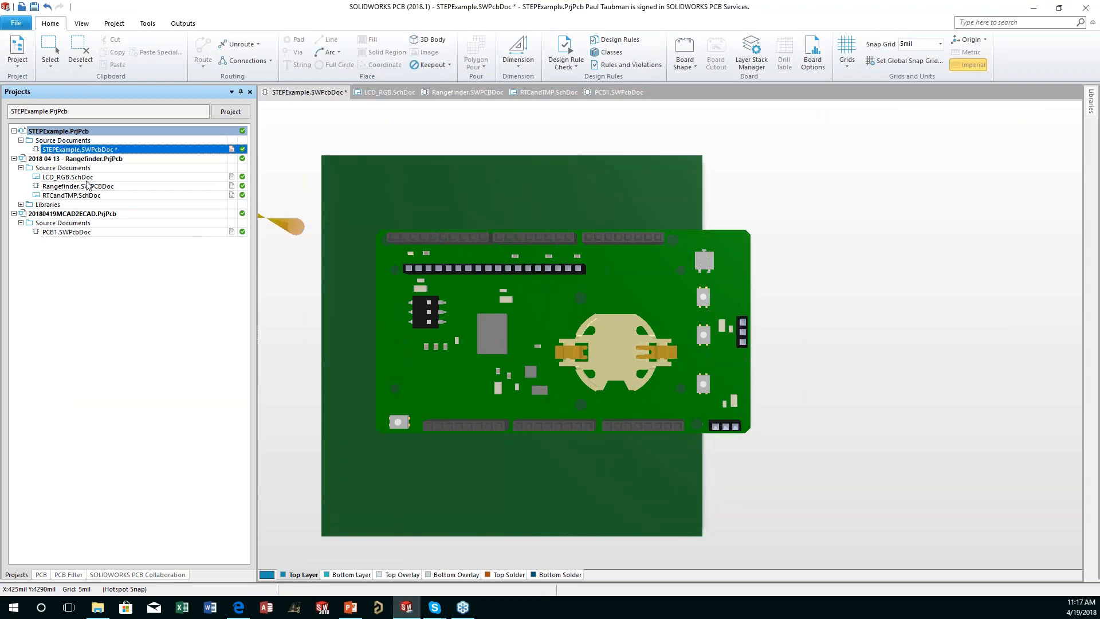
Open the Rangefinder project's LCD_RGB.SchDoc and RTCandTMP.SchDoc schematics and examine the switch and header circuits up close.
double_click(89, 177)
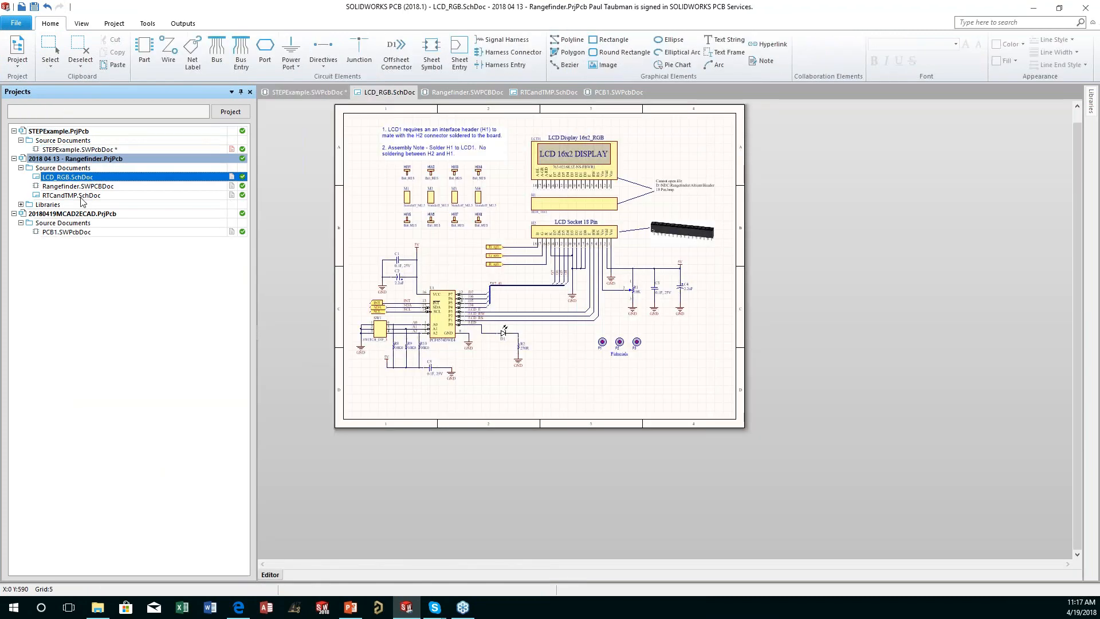
double_click(81, 197)
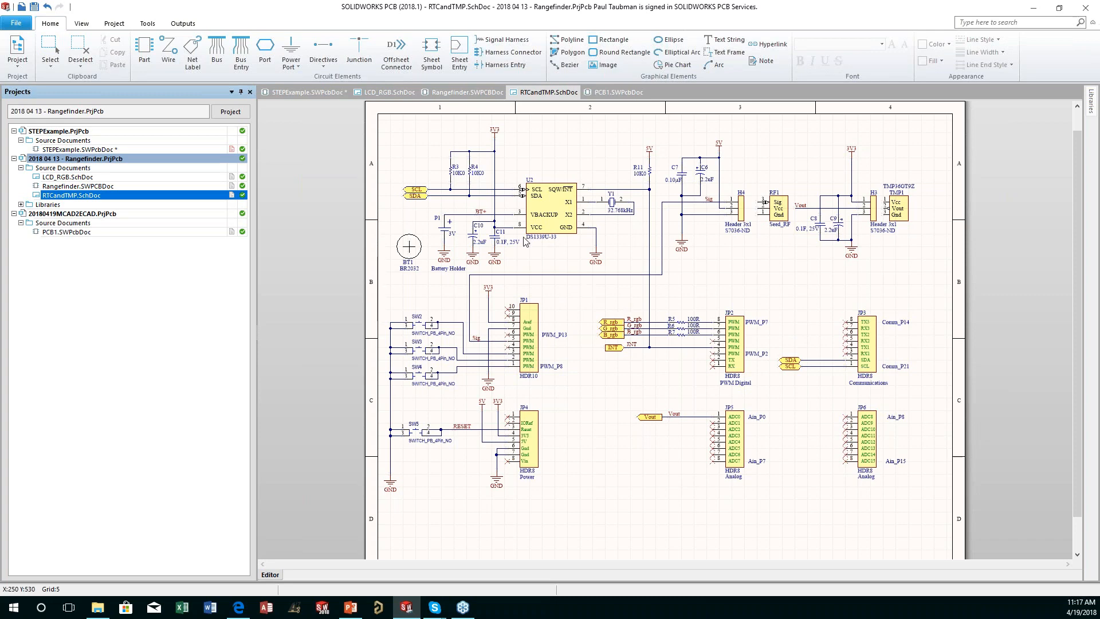
ctrl+scroll(577, 356, up, 1)
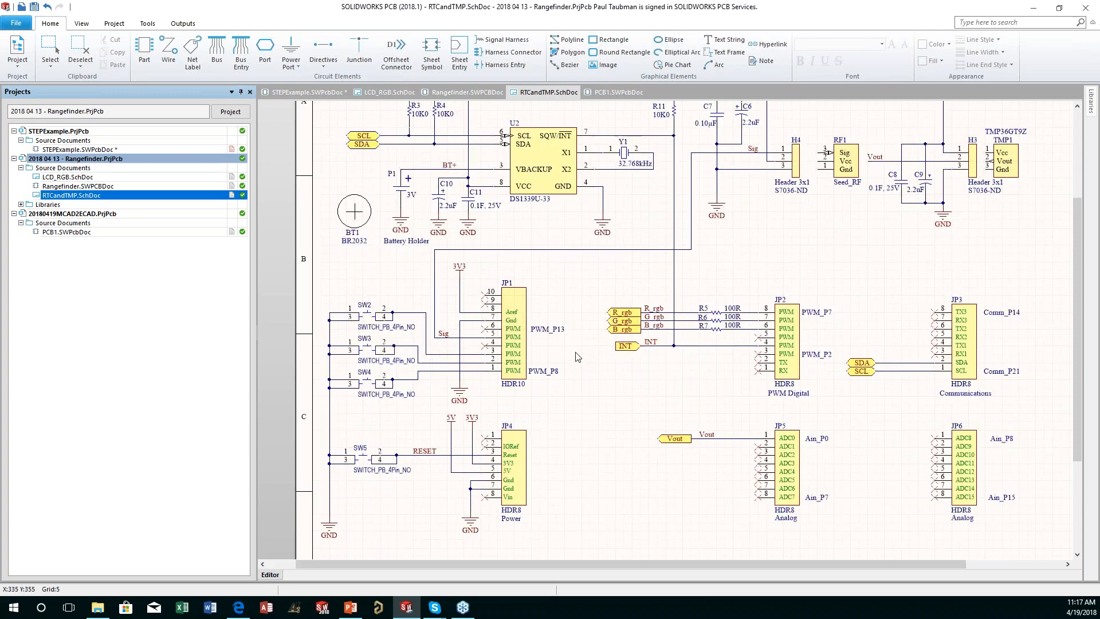
ctrl+scroll(576, 356, up, 1)
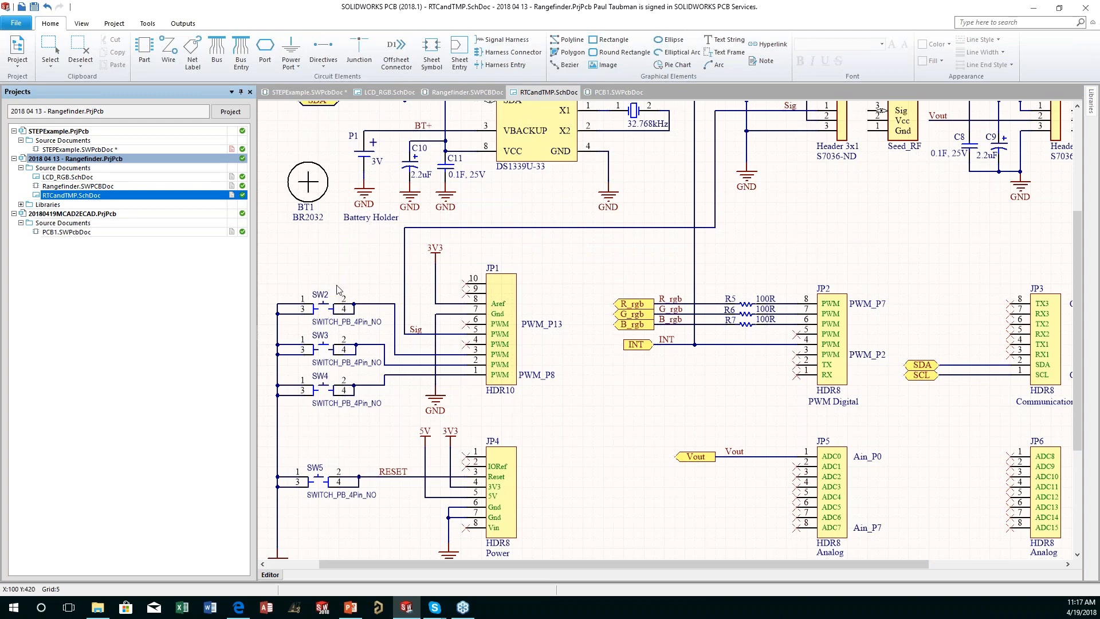
Open the Rangefinder.SWPCBDoc layout and frame the whole board for review.
double_click(92, 186)
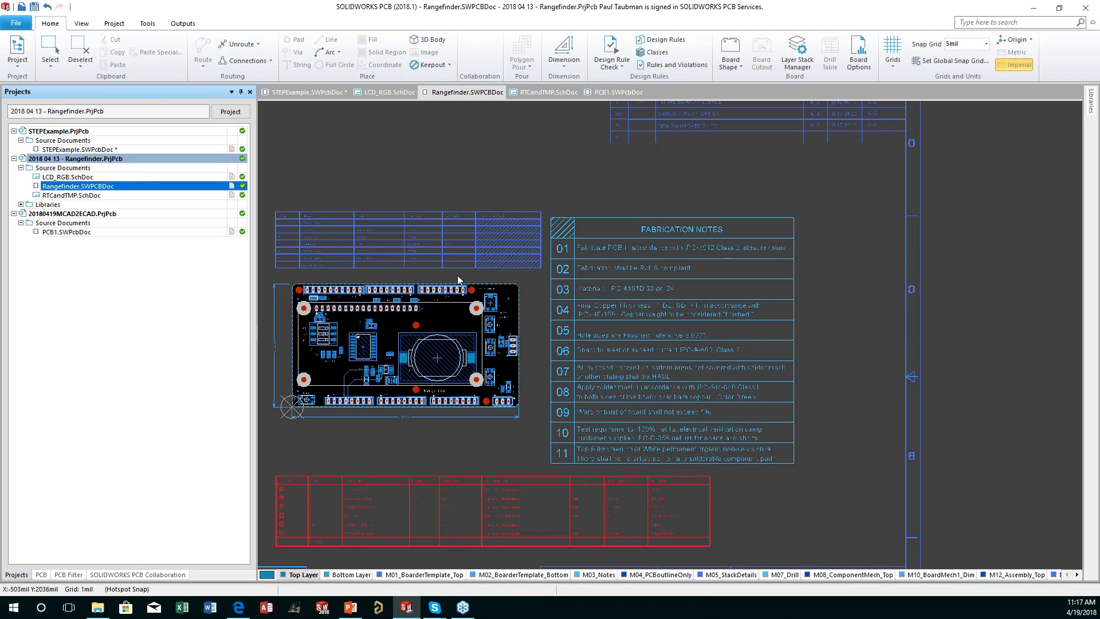
ctrl+scroll(457, 276, up, 3)
right_drag(516, 273, 830, 162)
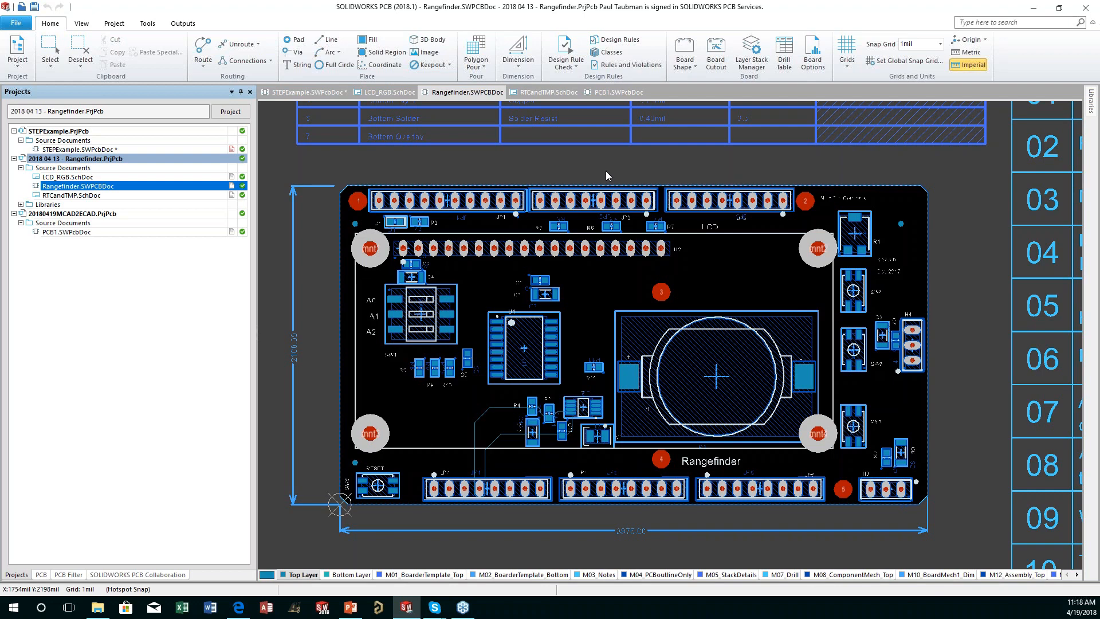
Show the SOLIDWORKS PCB Collaboration history and discard the newly detected change about moving the U1 chip.
click(122, 574)
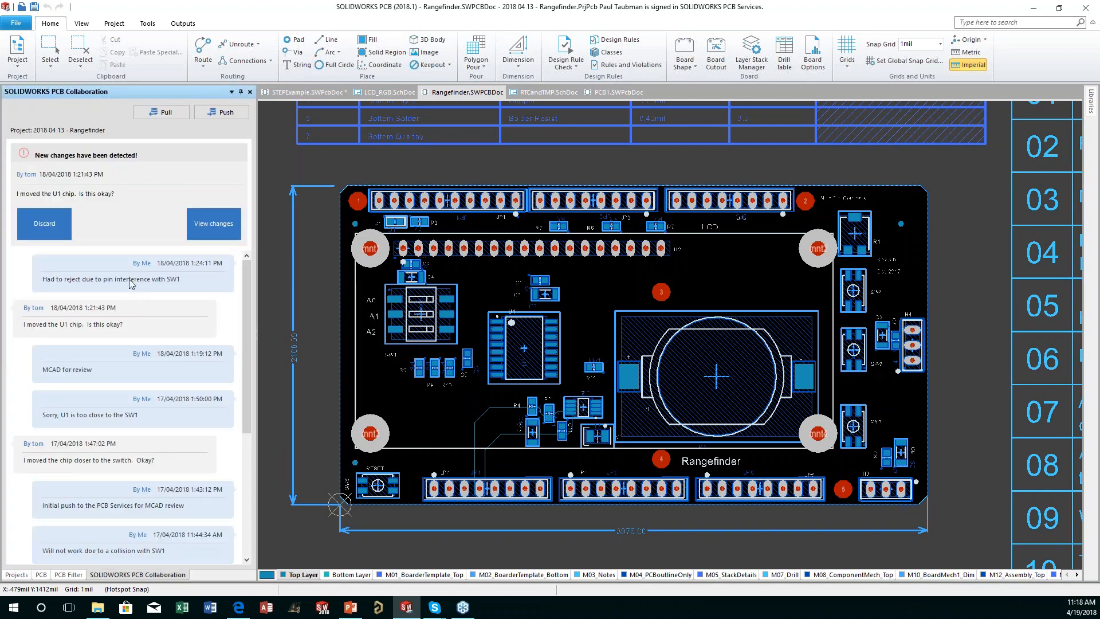
click(69, 222)
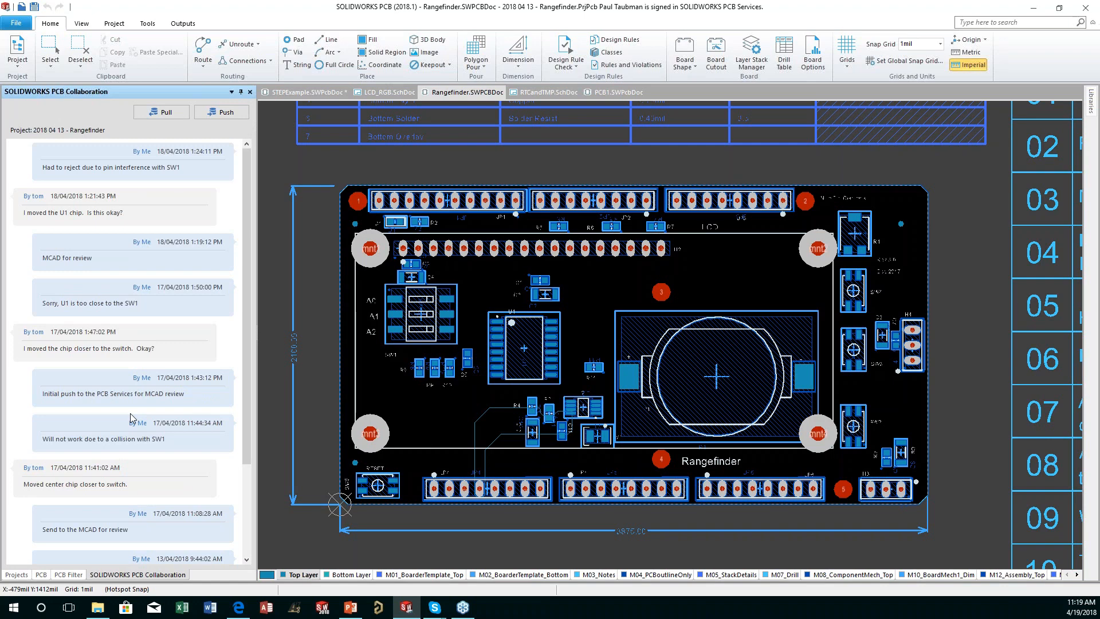
Push the Rangefinder board with the comment "Initial review for MCAD", with the PCB window docked beside the Skype call.
click(219, 113)
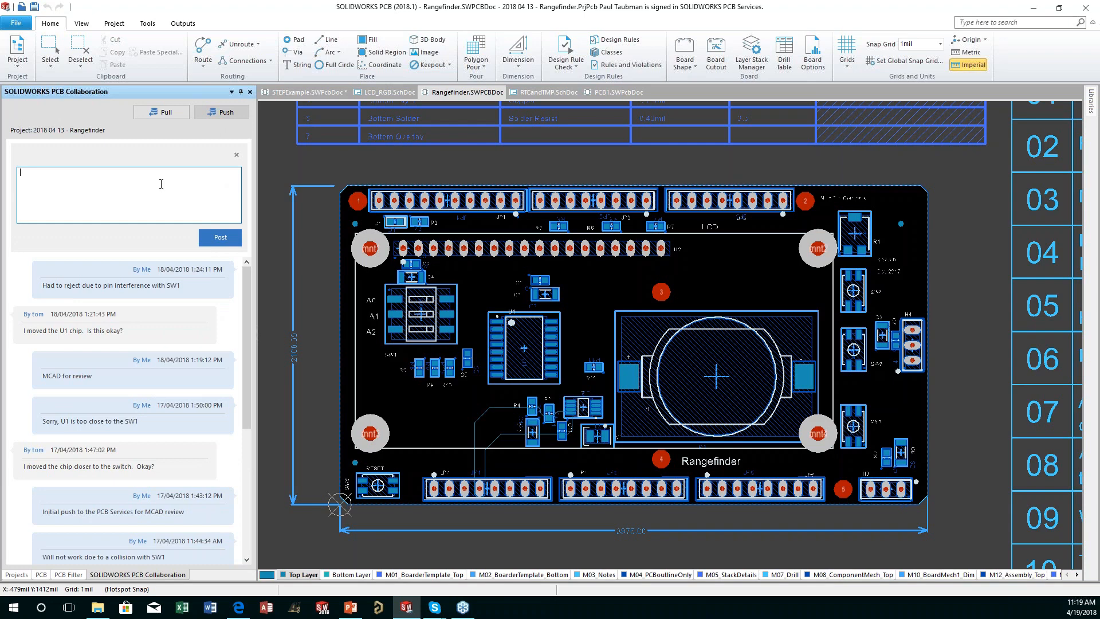
text(Initial review for MCAD)
click(1058, 10)
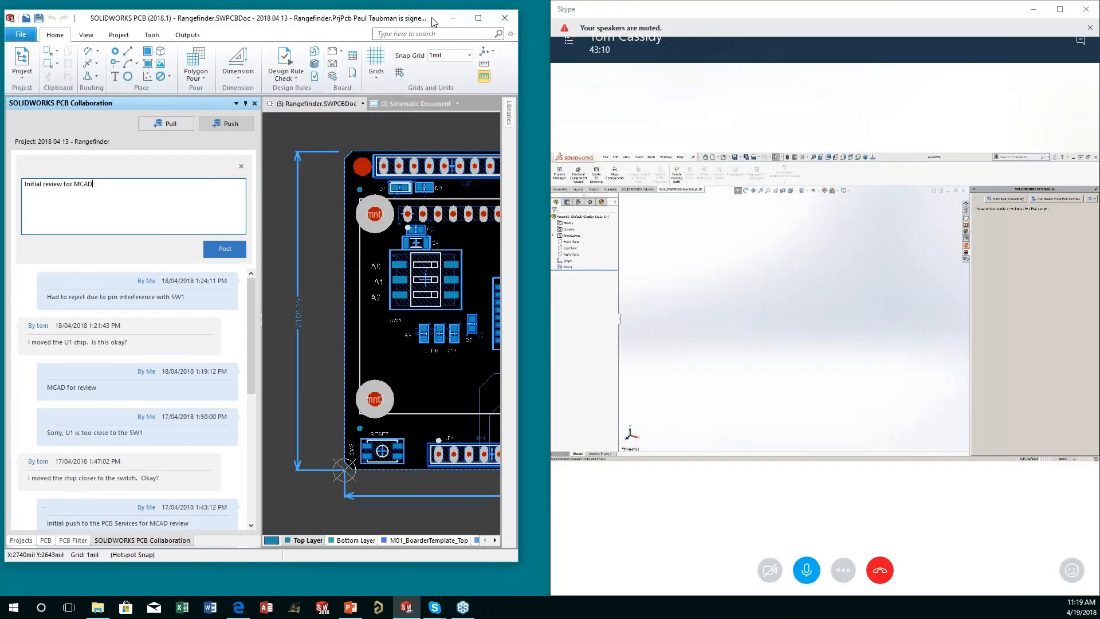
drag(414, 22, 0, 111)
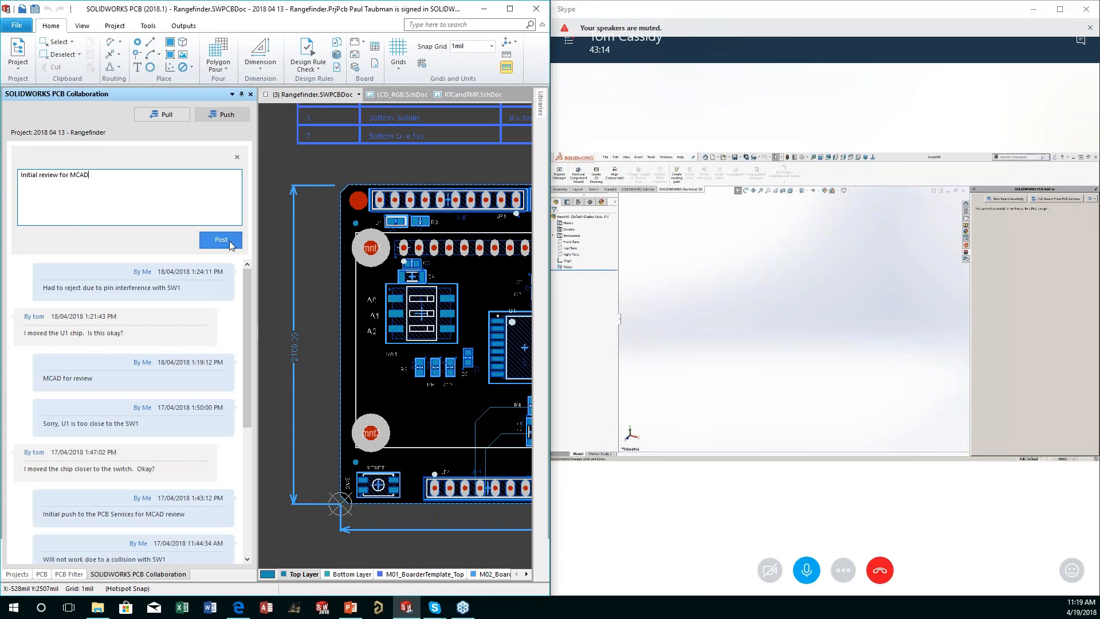
click(231, 245)
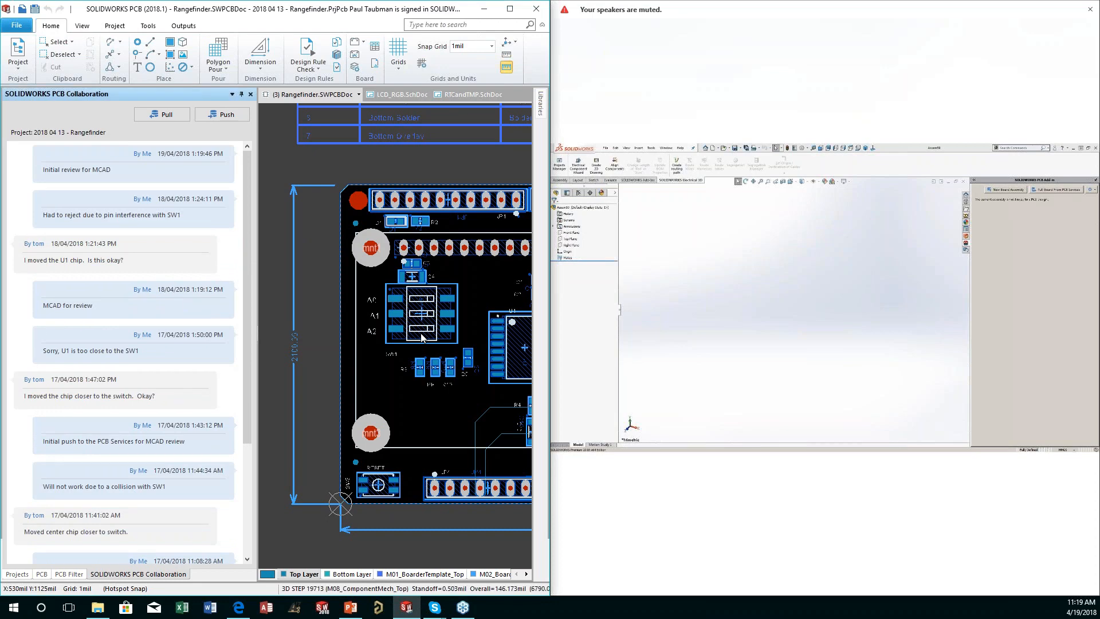
Switch to the remote SOLIDWORKS session by maximizing the Skype call and dismissing its floating preview.
mouse_move(712, 316)
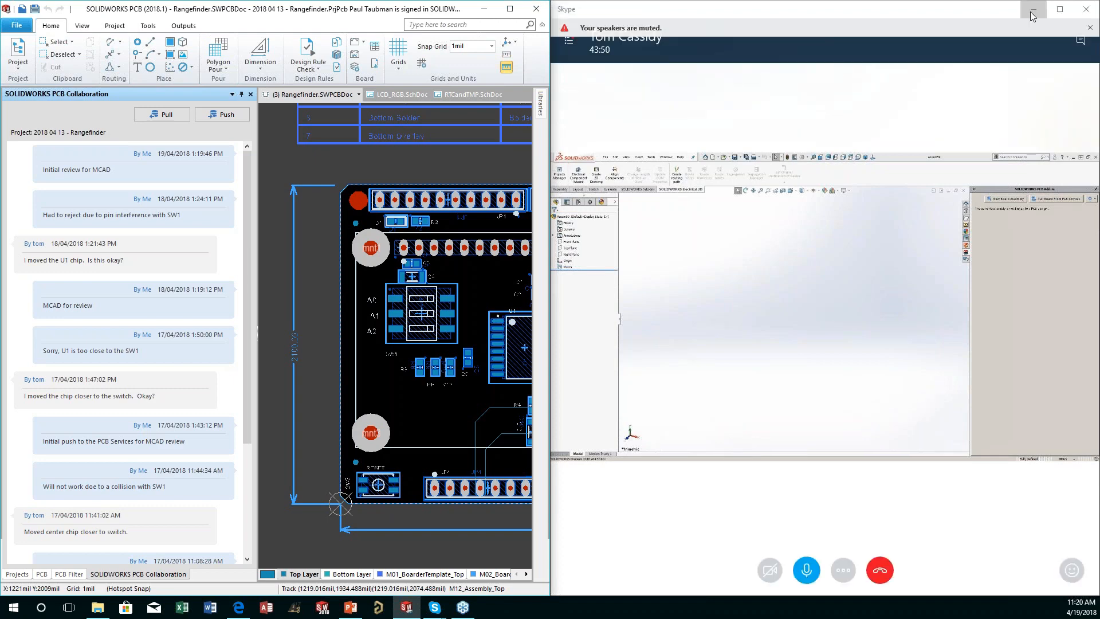
click(1060, 12)
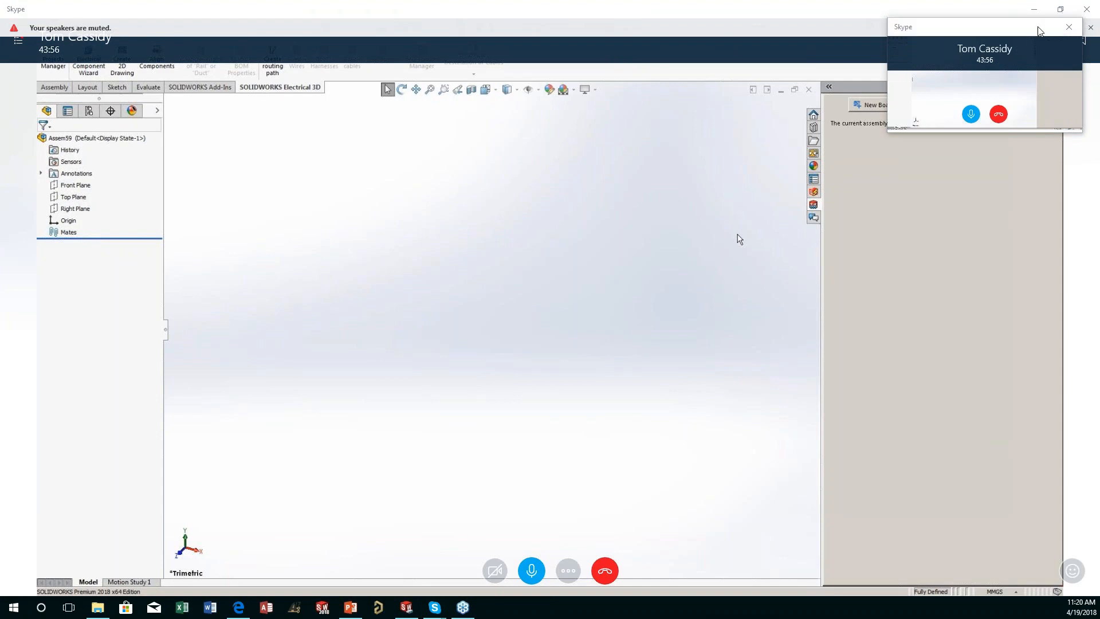
click(1068, 27)
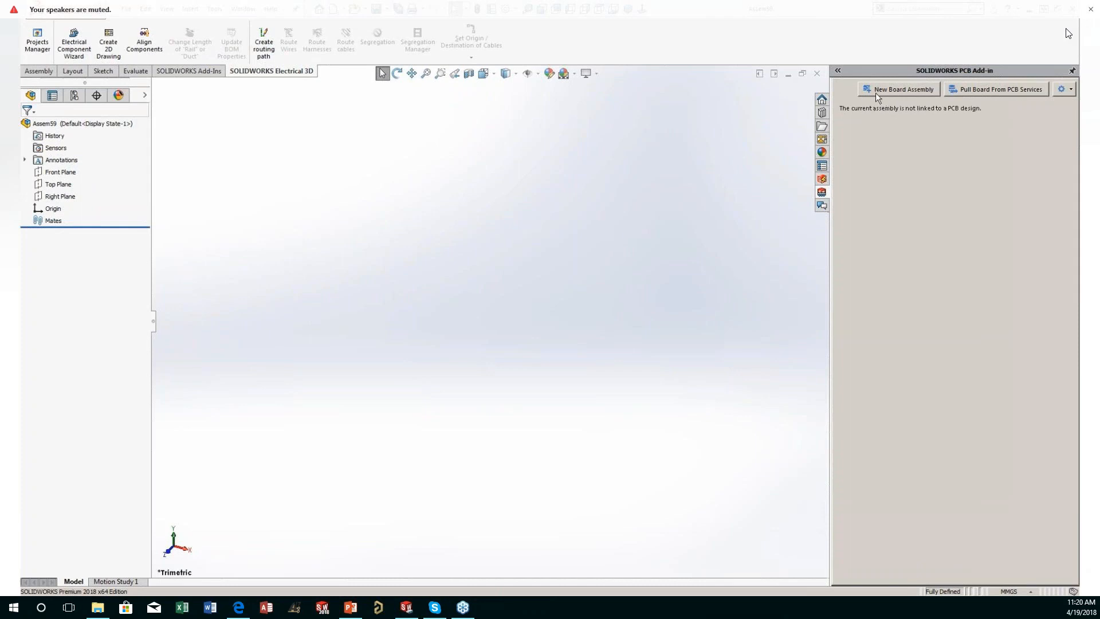
Pull the managed project "2018 04 13 - Rangefinder" from PCB Services into SOLIDWORKS.
click(1069, 90)
click(986, 98)
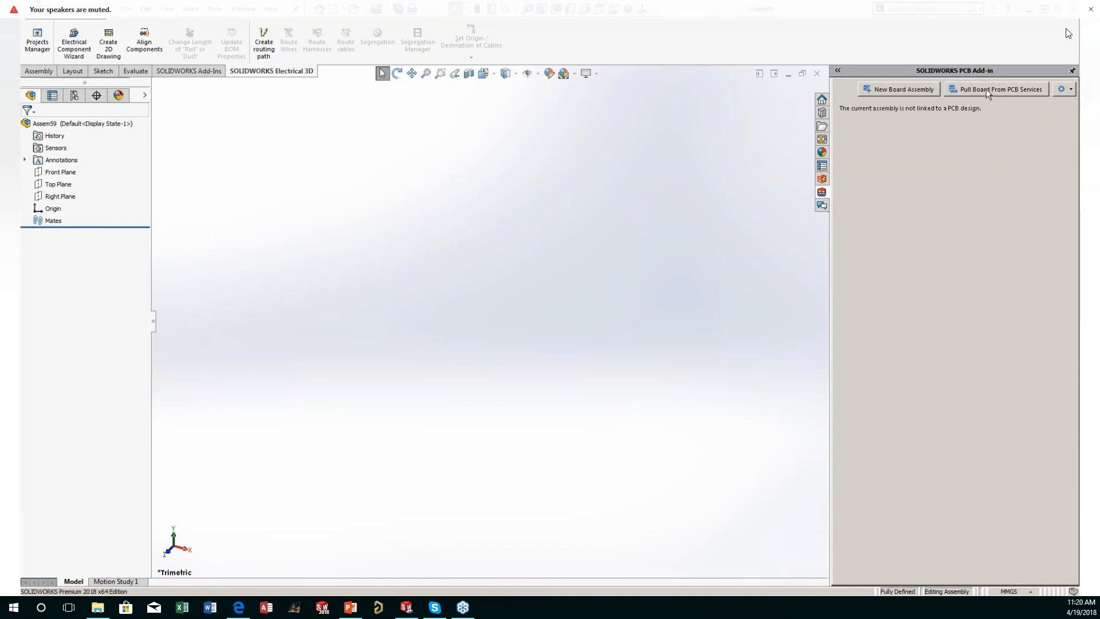
click(986, 90)
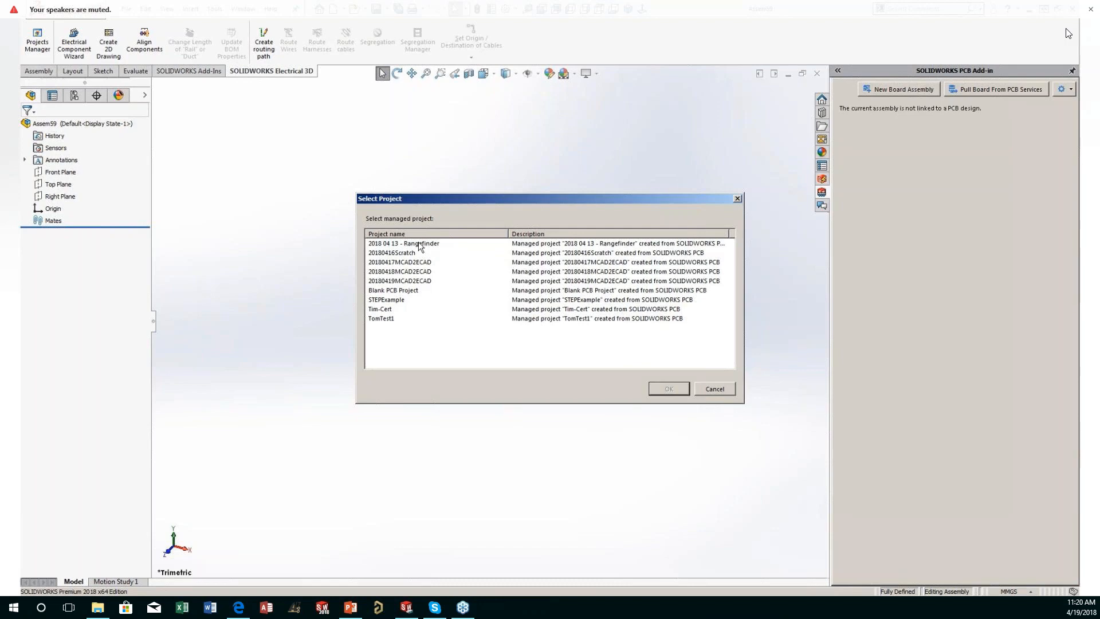
click(417, 281)
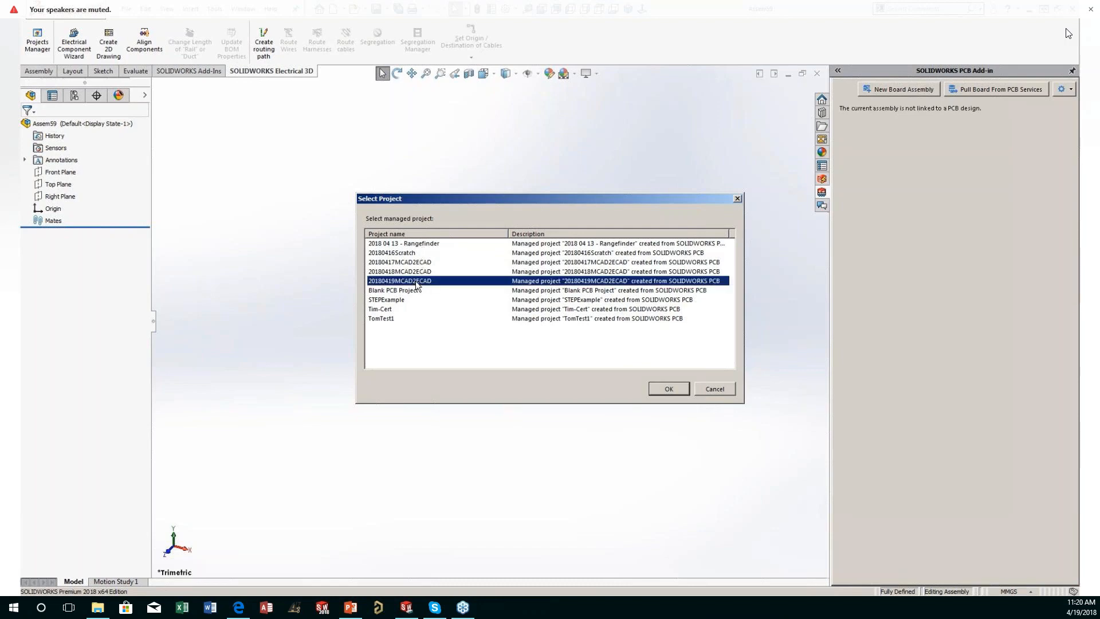
click(417, 245)
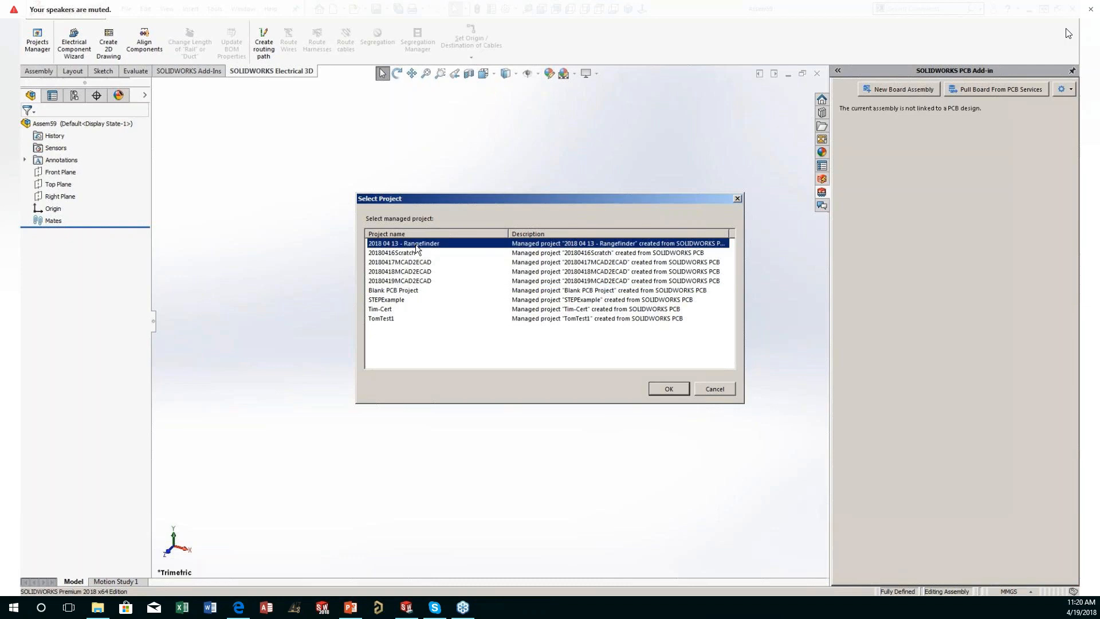
click(668, 389)
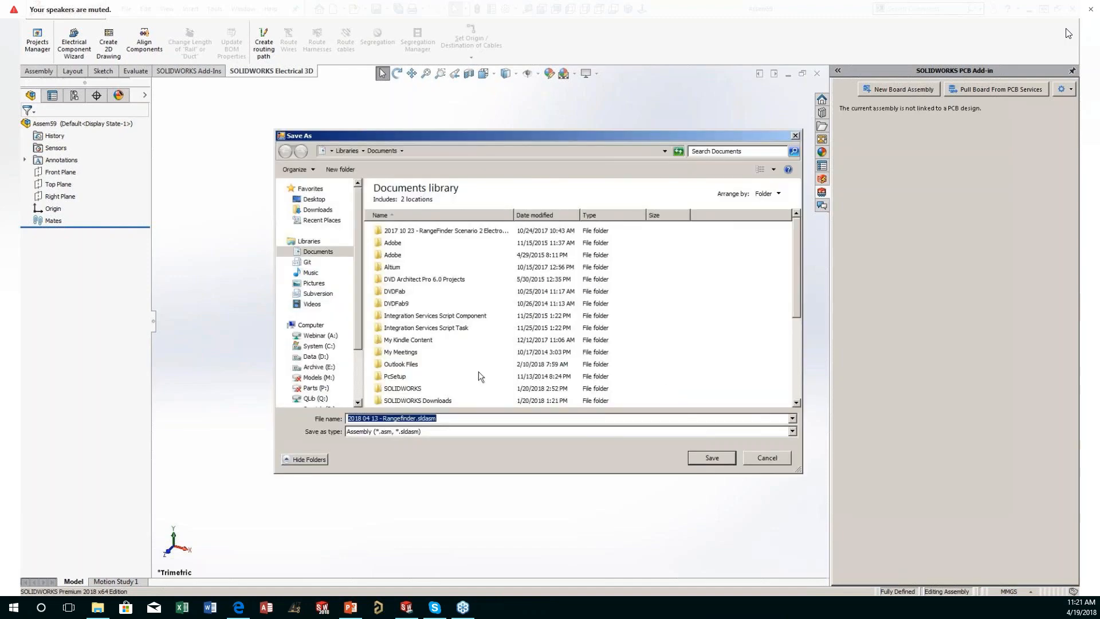
Save the pulled board assembly as 2018 04 13 - Rangefinder.sldasm in the Local folder on the Webinar (A:) drive.
click(315, 337)
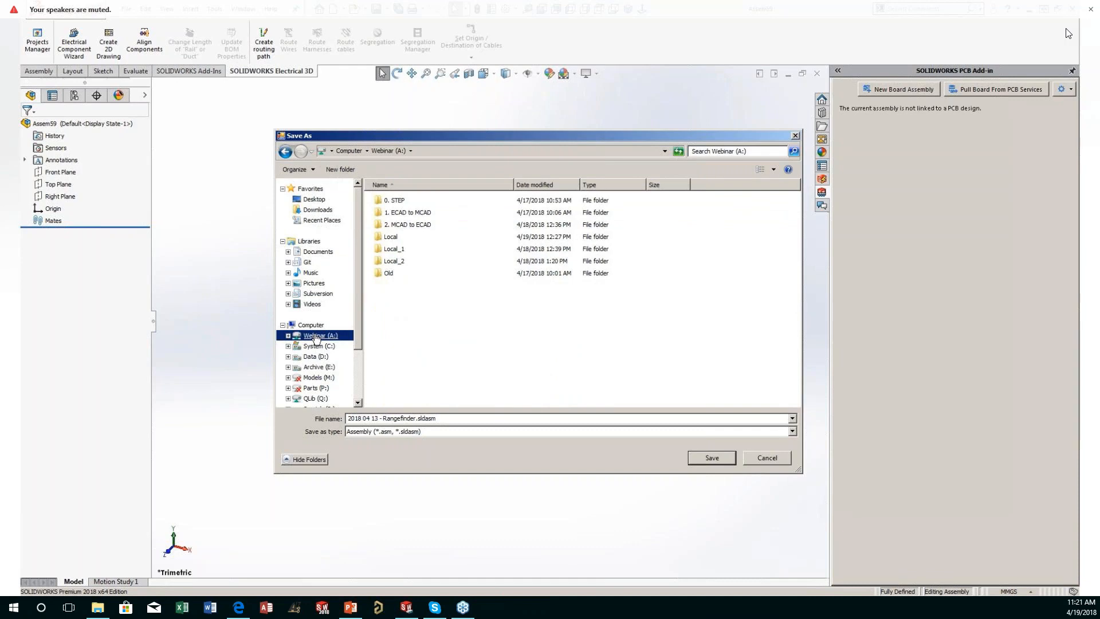
double_click(398, 237)
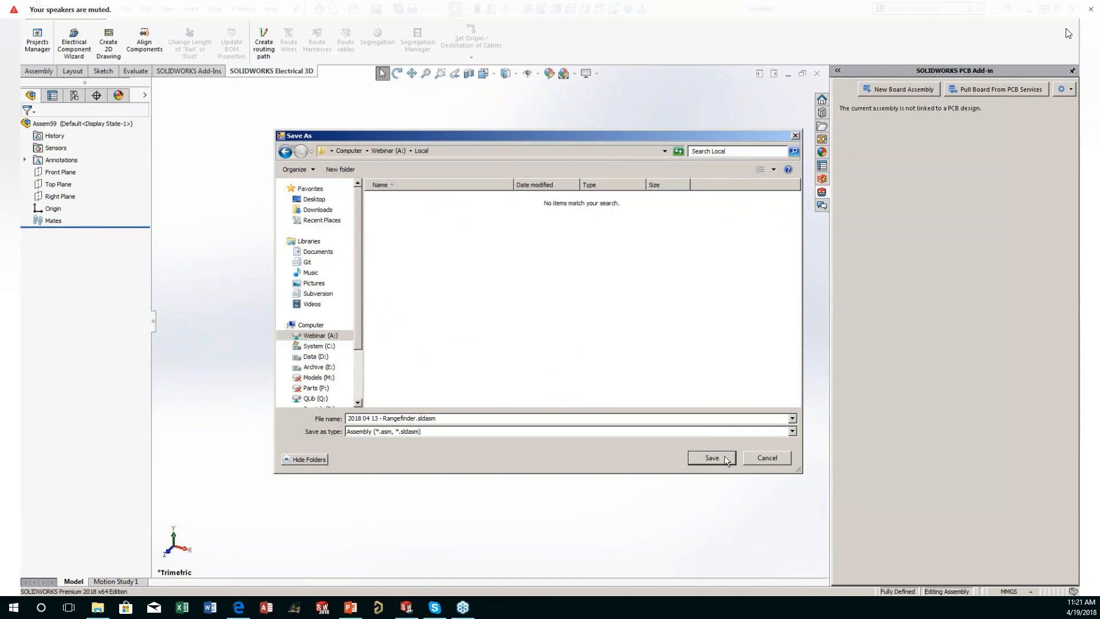
click(720, 459)
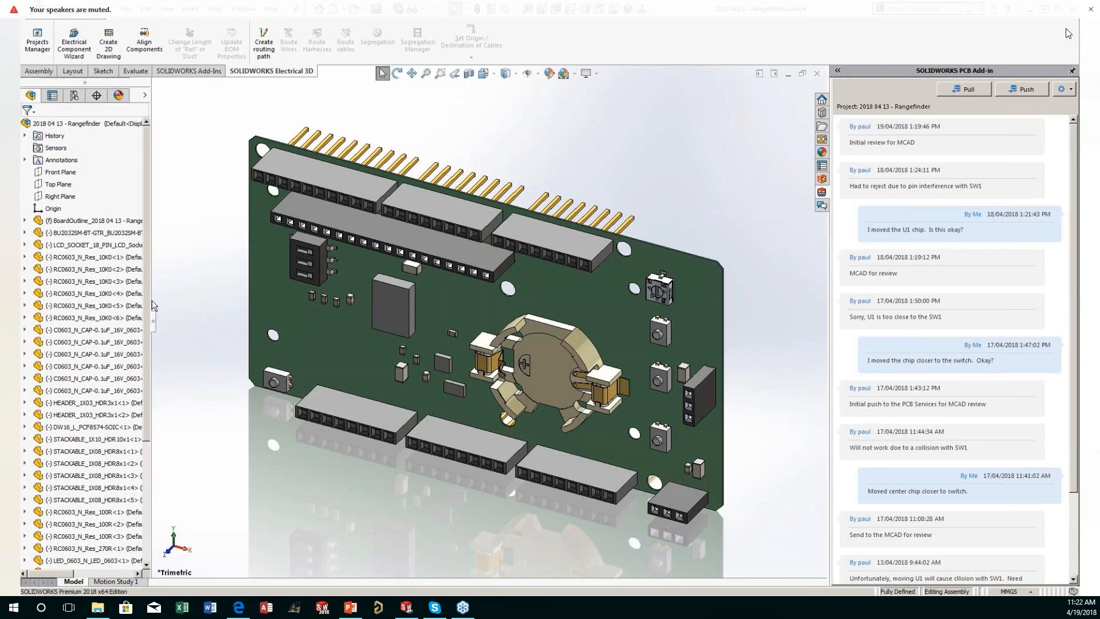
Widen the feature tree and check the DW16_L_PCF8574-SOIC chip and an RC0603_N_Res_10K0 resistor among the components.
drag(150, 300, 244, 300)
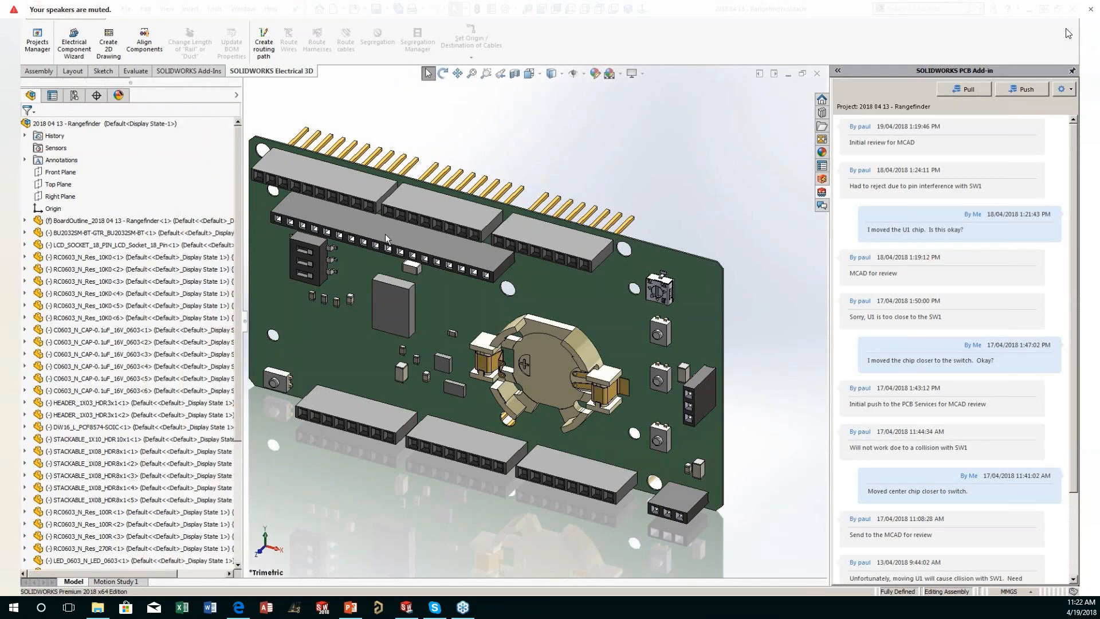
click(391, 300)
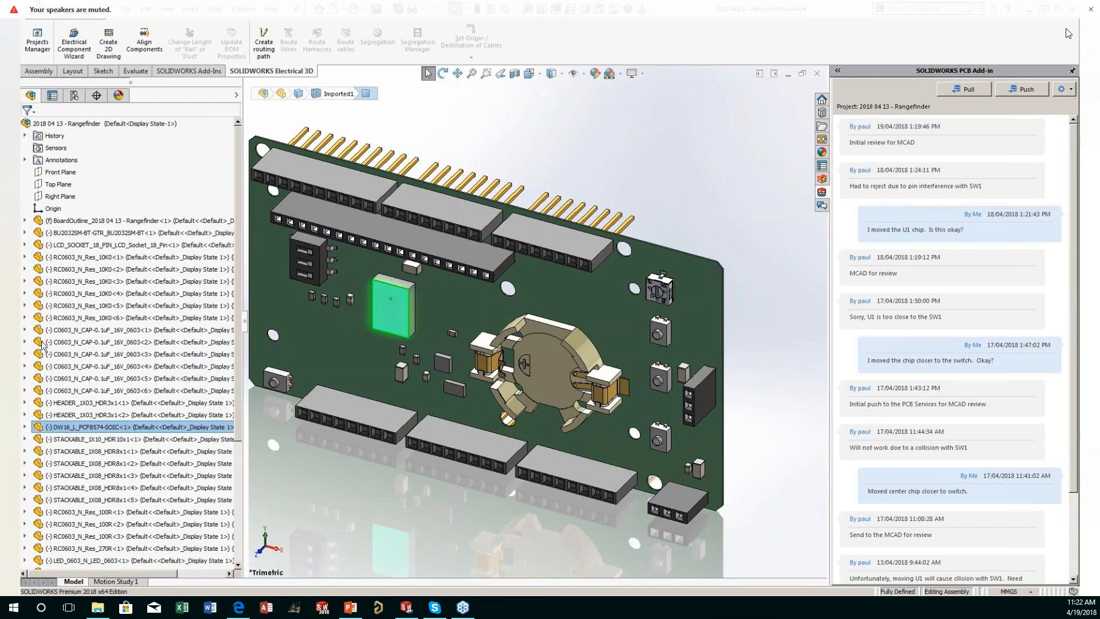
click(55, 293)
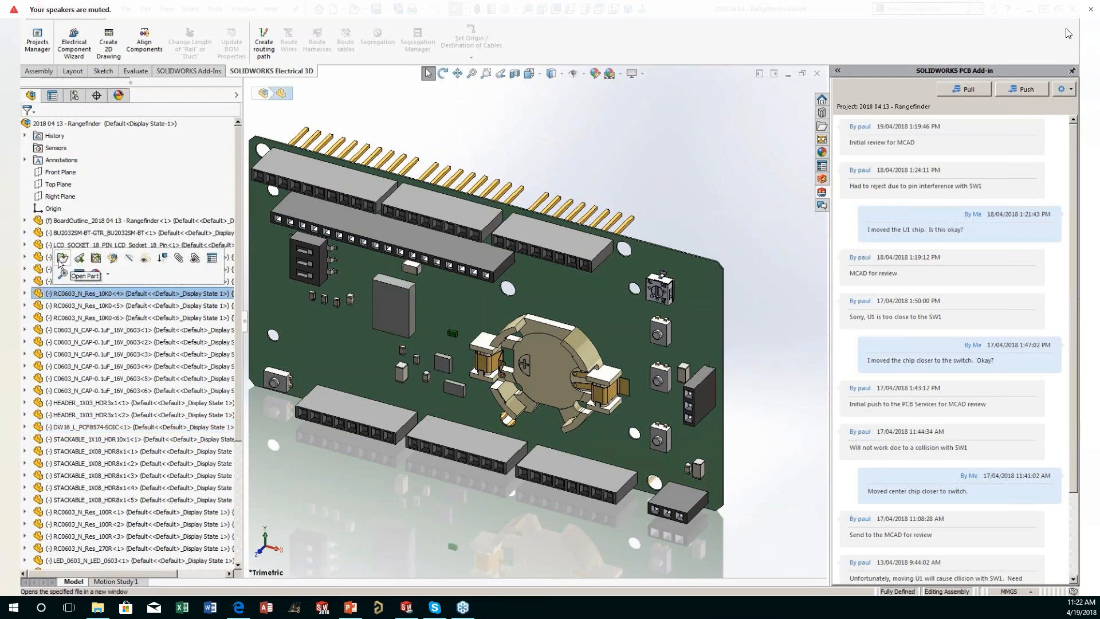
click(345, 487)
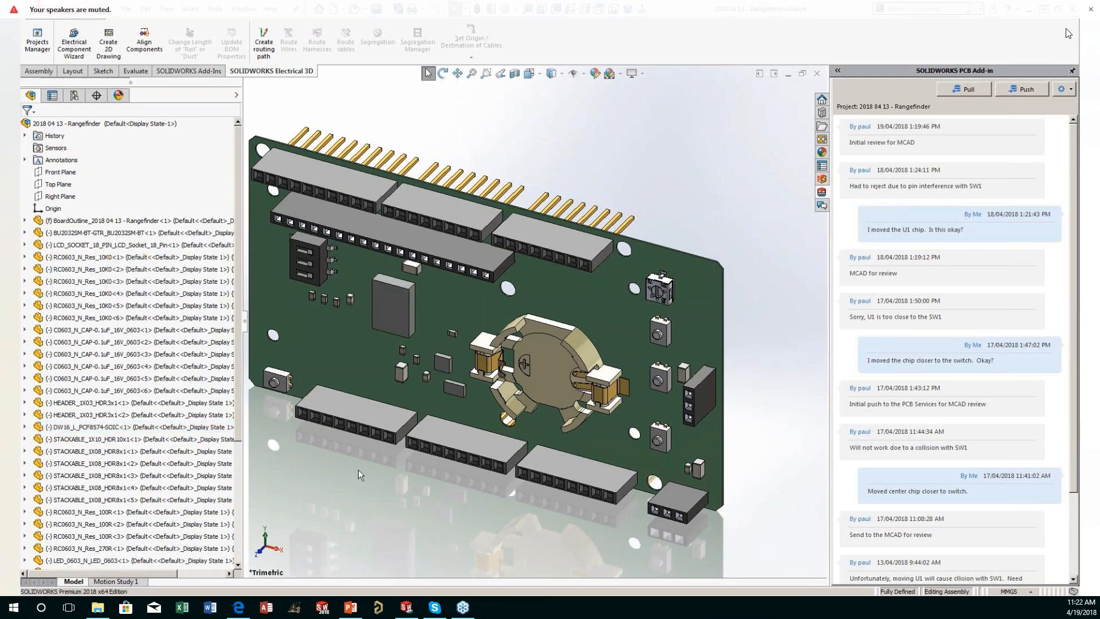
Orient the board to the front view and move the DW16_L_PCF8574-SOIC chip right beside the dip switch.
scroll(360, 469, up, 1)
middle_drag(407, 456, 417, 404)
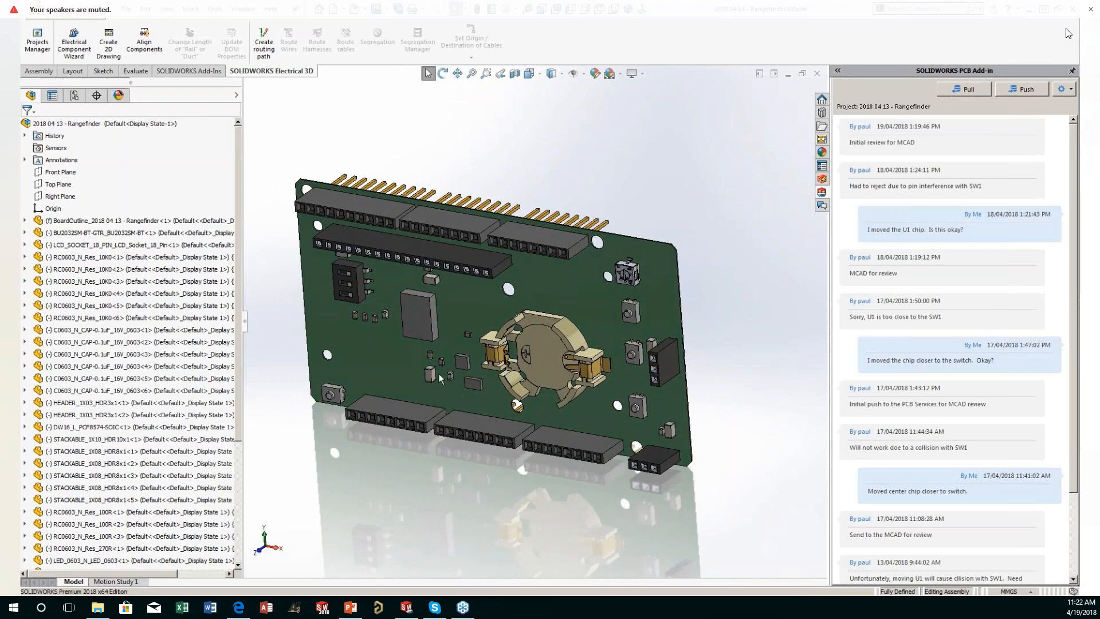
key(ctrl+1)
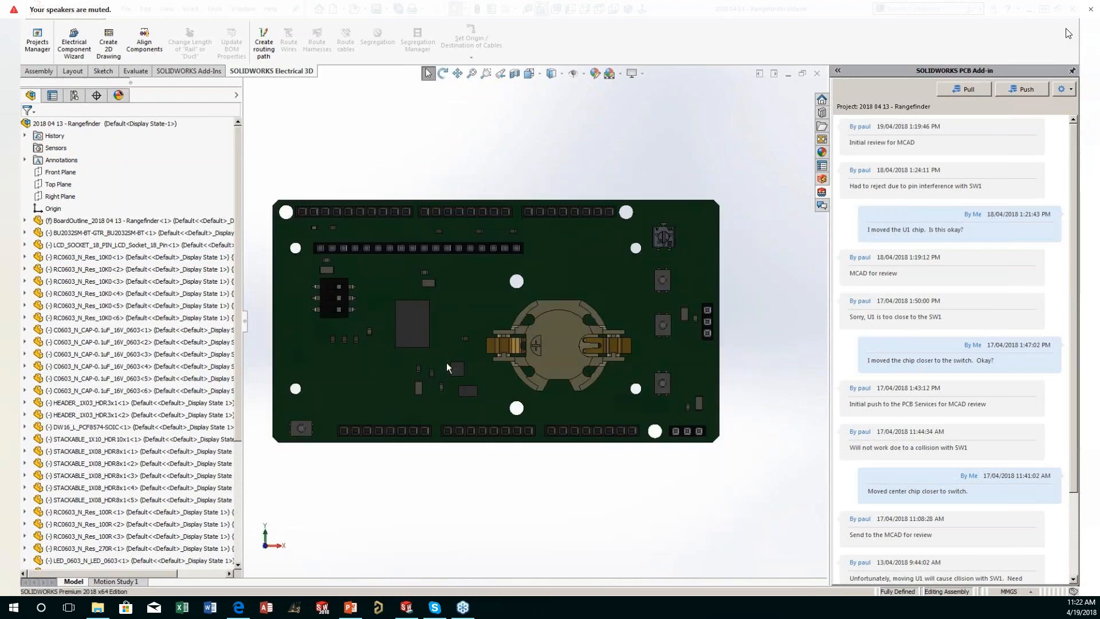
click(413, 331)
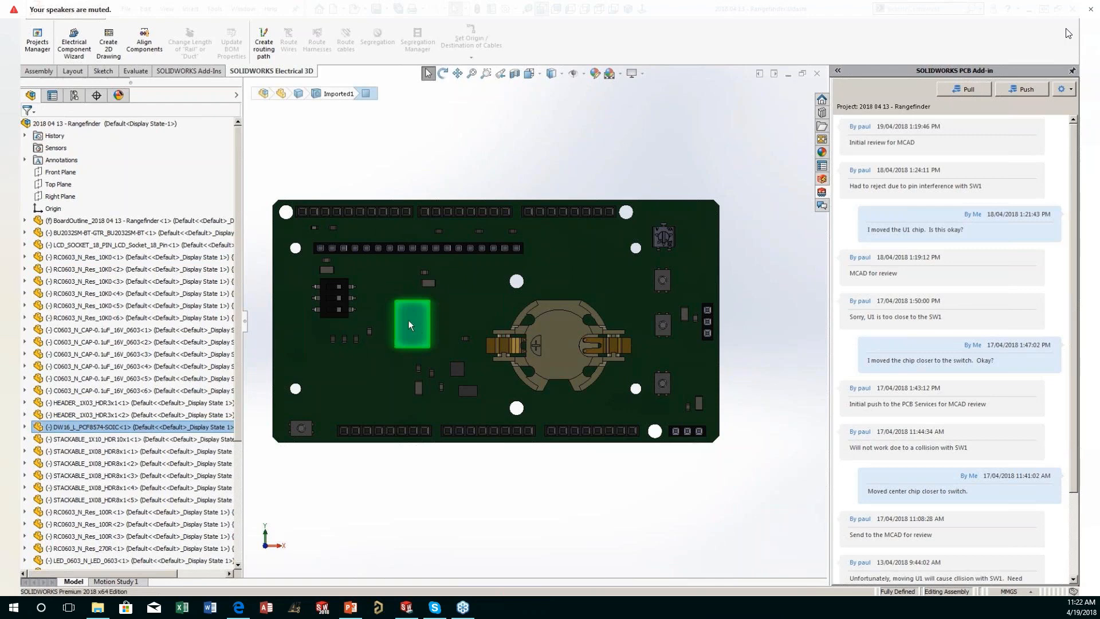
drag(409, 325, 380, 303)
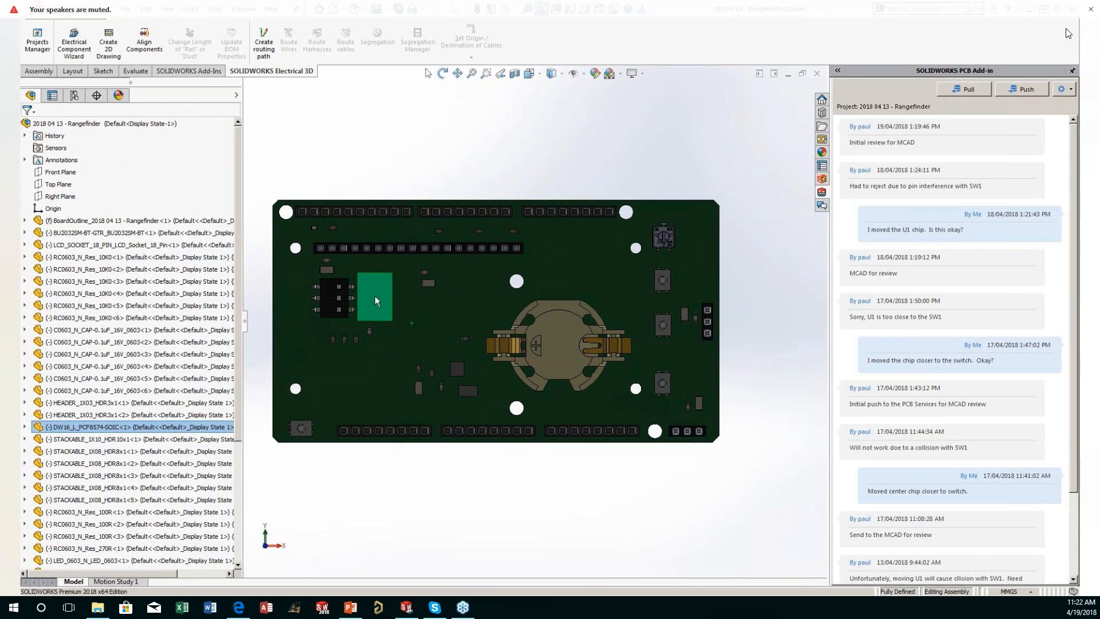
key(Escape)
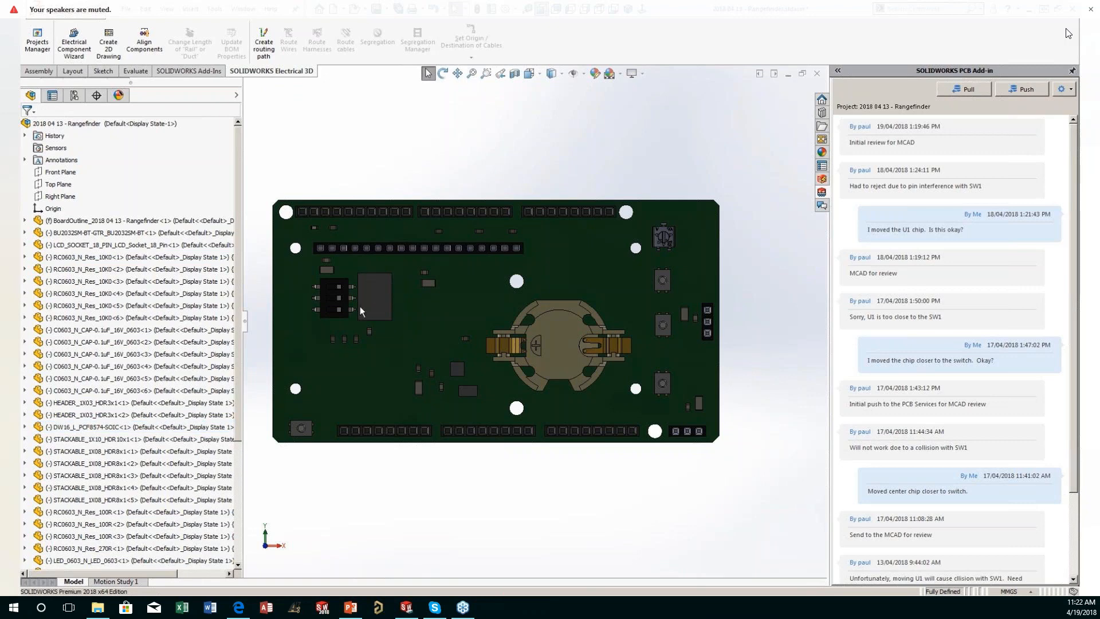
Nudge the chip's position next to the dip switch's pins up close, and review the whole board at an angle.
scroll(360, 305, down, 6)
click(603, 287)
drag(603, 287, 609, 286)
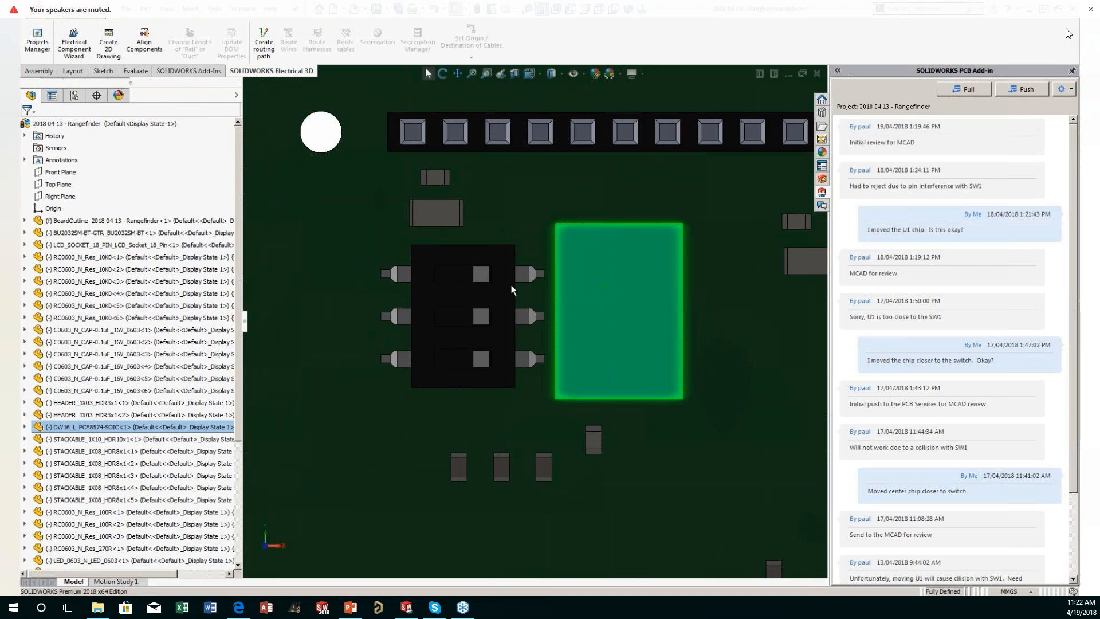
scroll(507, 291, up, 6)
scroll(575, 218, down, 3)
key(Escape)
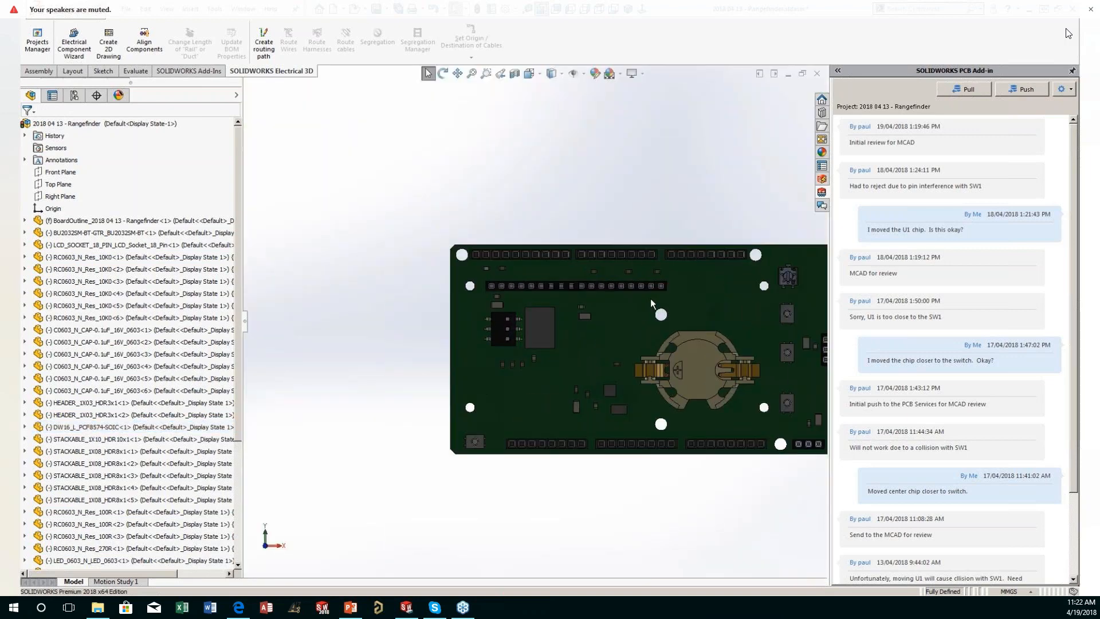
middle_drag(652, 300, 786, 224)
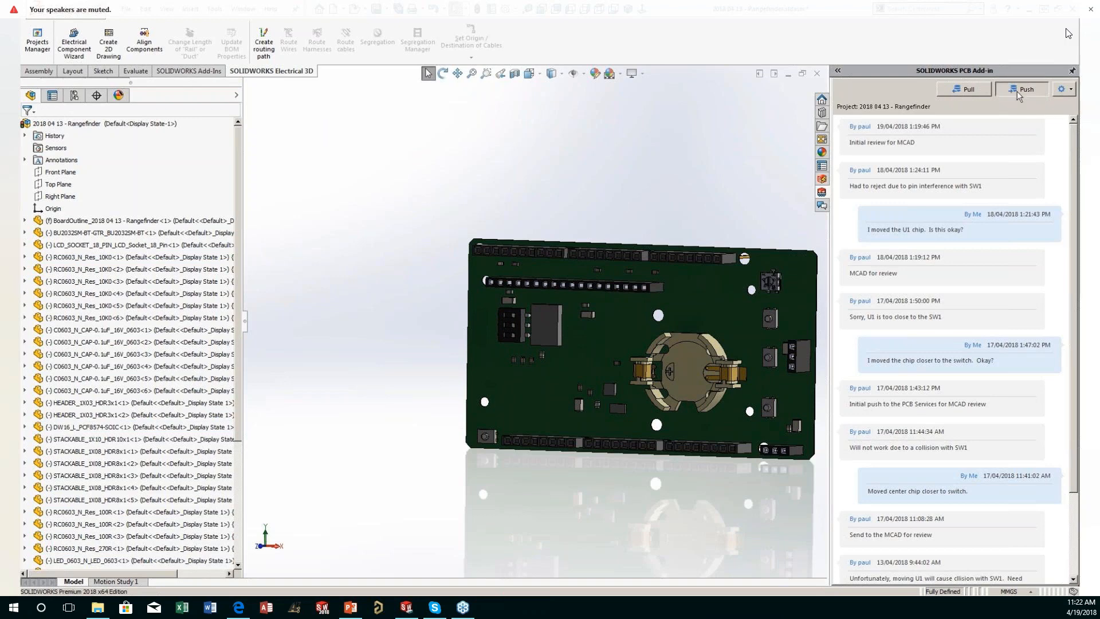
Push the board change with the comment "Can I move U1 closer to the dip switch?" and dock the Skype call beside SOLIDWORKS PCB.
click(1016, 92)
click(1062, 9)
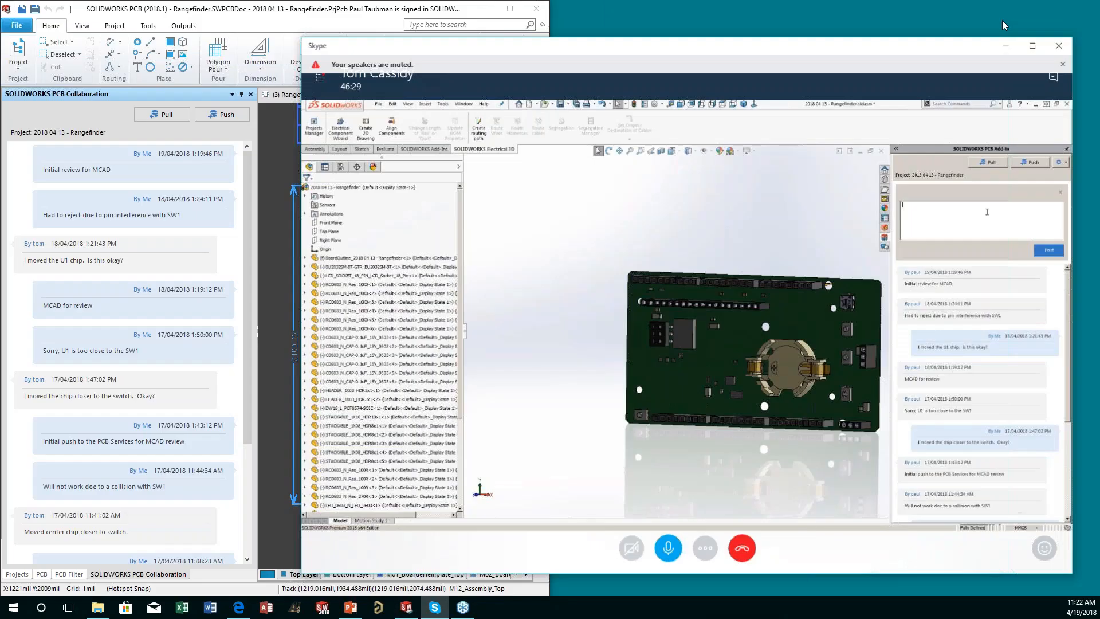
drag(789, 46, 1099, 46)
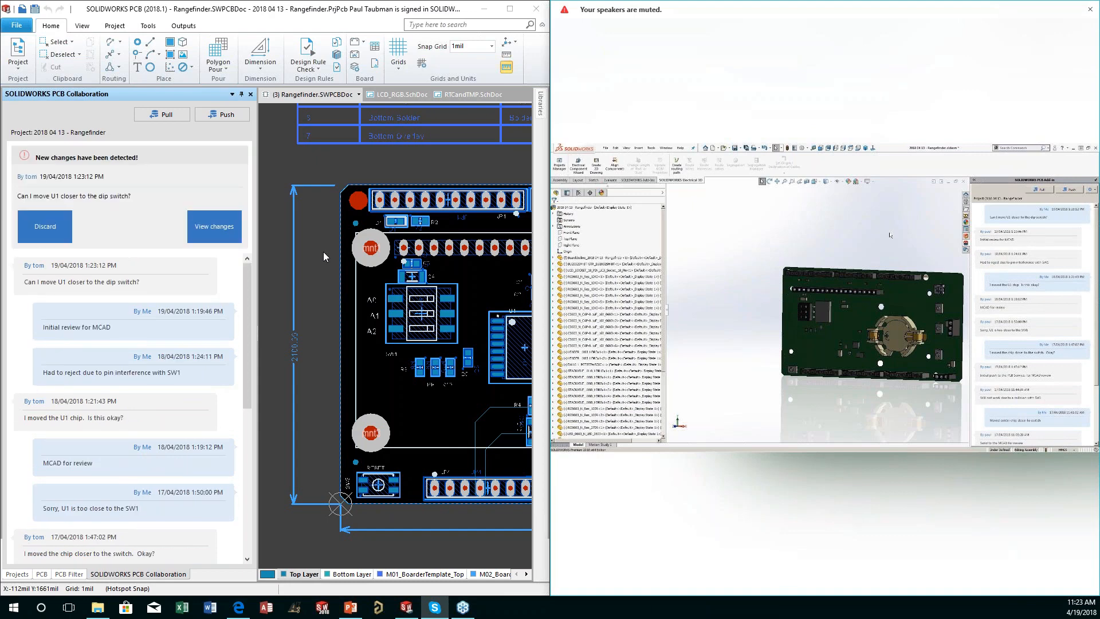
Maximize the PCB window without the floating call preview and view the newly detected changes in PCB Collaboration.
click(510, 11)
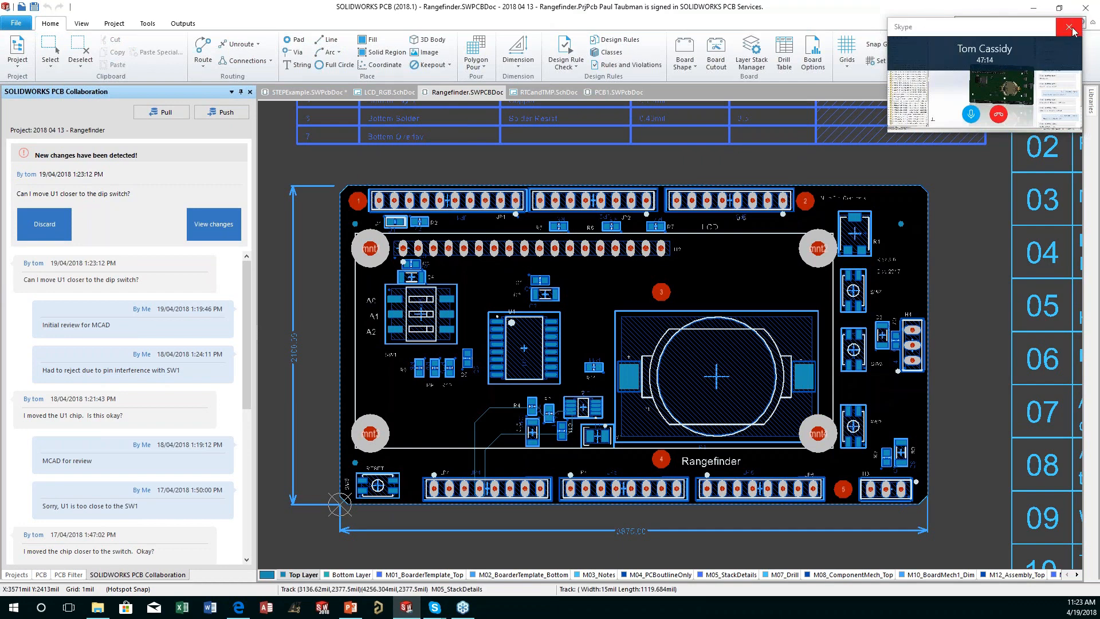
click(1072, 30)
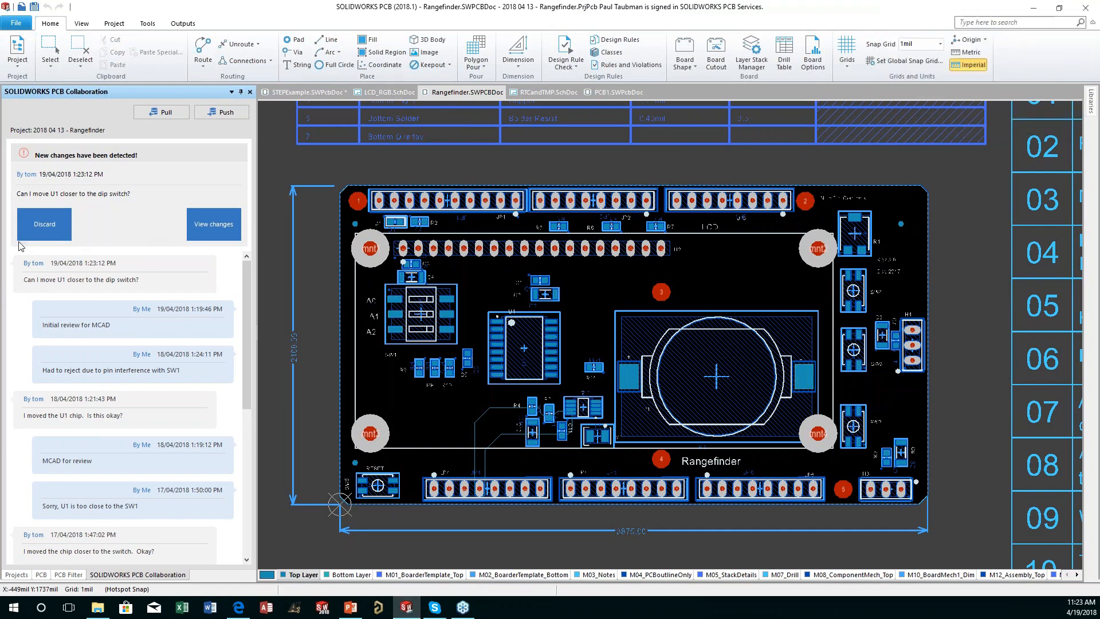
click(212, 225)
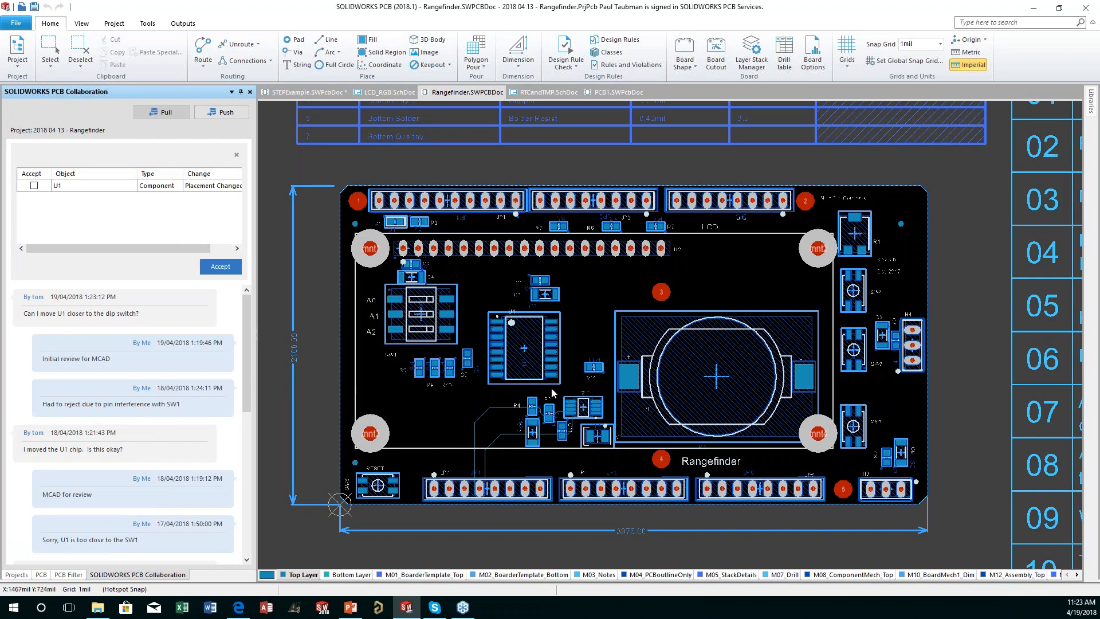
Preview U1's proposed placement on the layout and examine it up close against the SW1 pads.
click(101, 188)
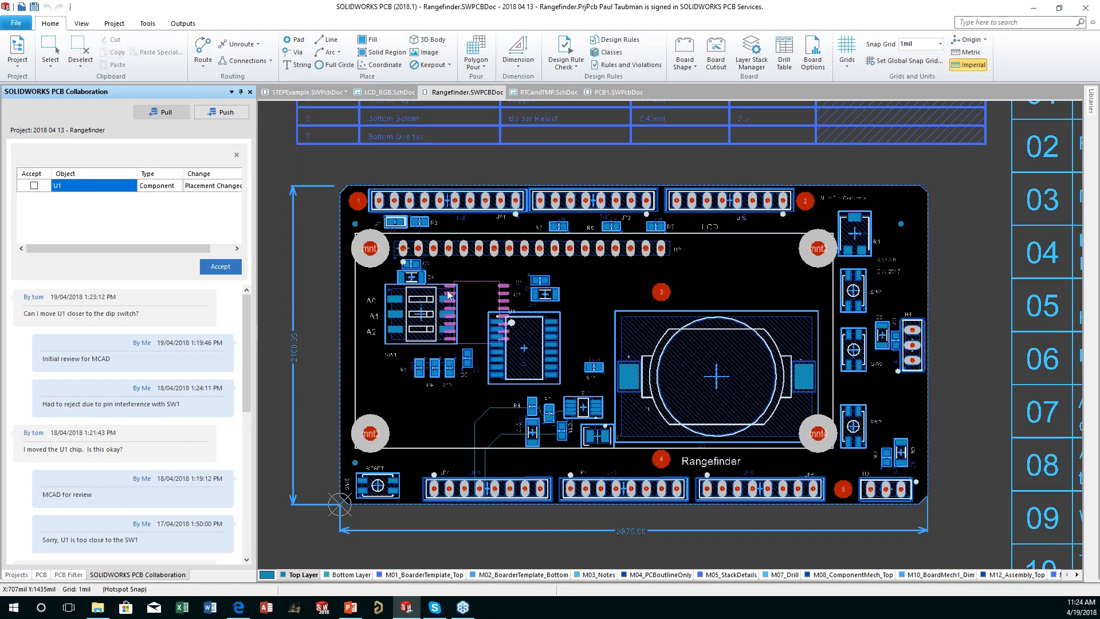
ctrl+scroll(450, 347, up, 4)
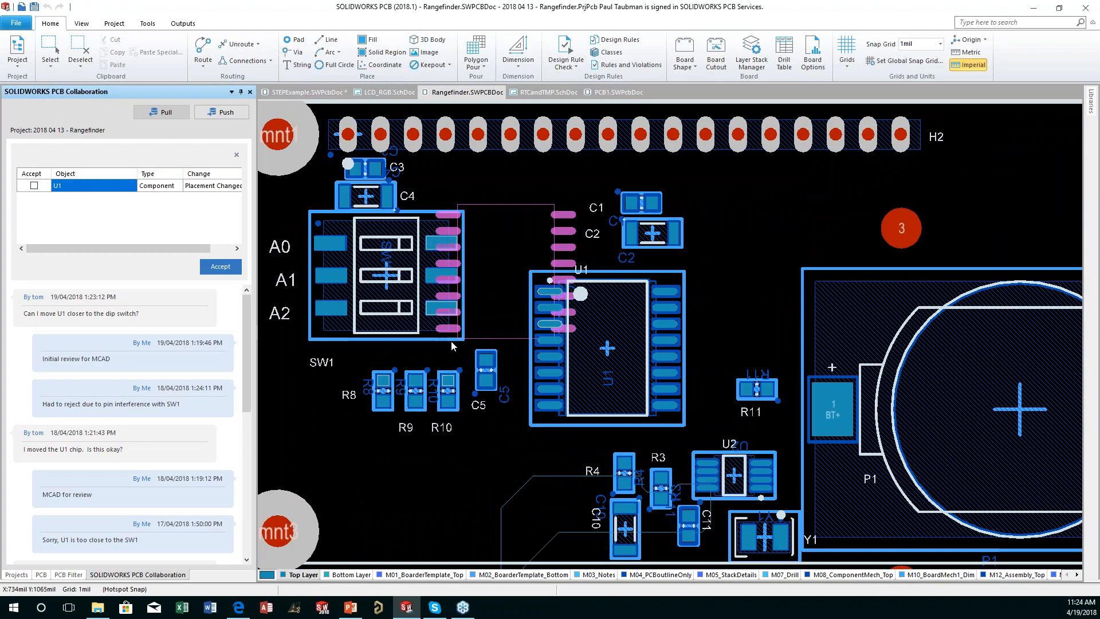
click(160, 186)
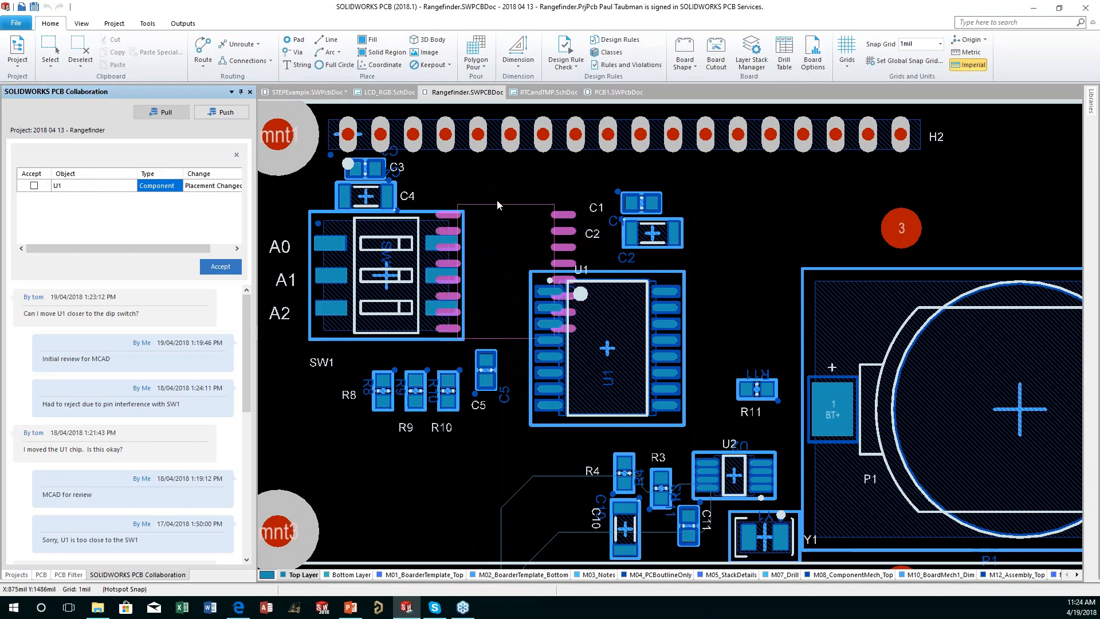
Show the board in 3D, preview U1's proposed placement, and examine it up close against the SW1 dip switch pins.
key(3)
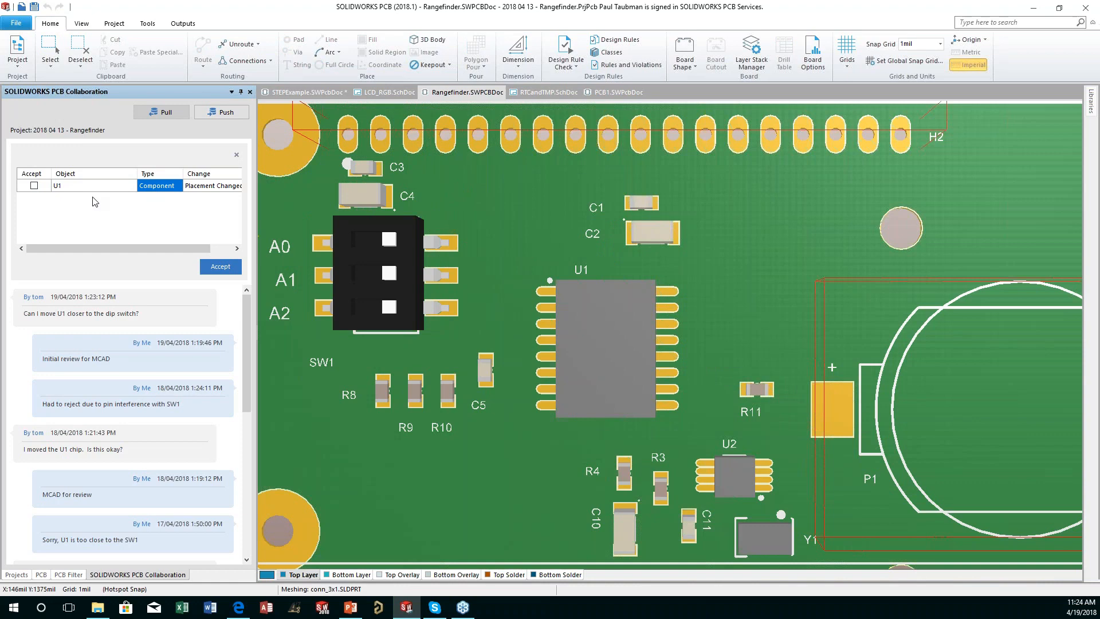
click(114, 185)
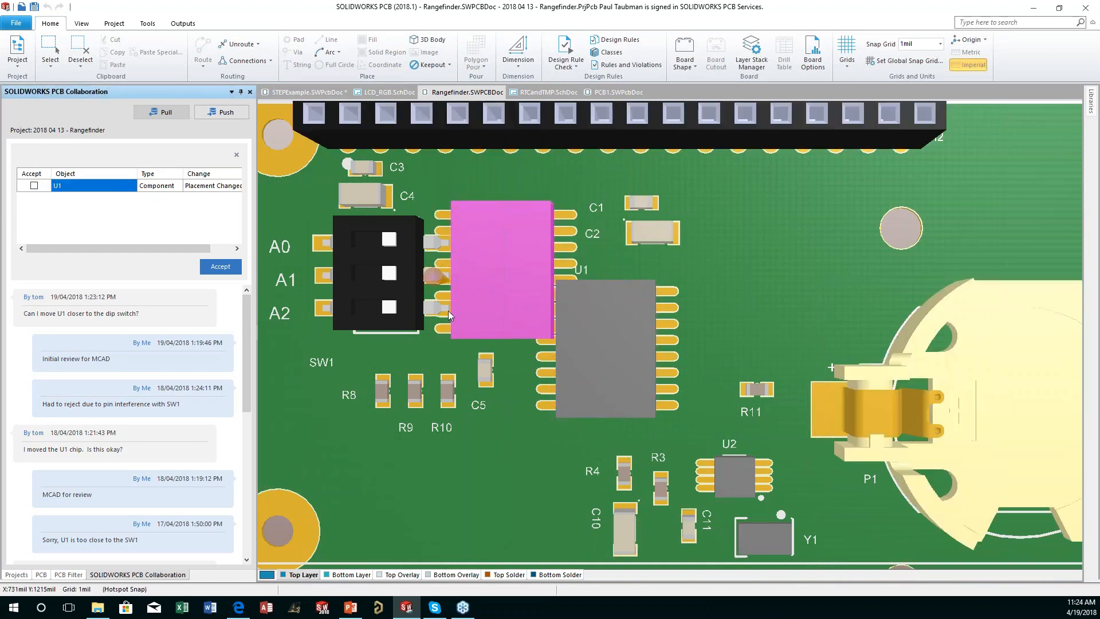
ctrl+scroll(449, 355, up, 3)
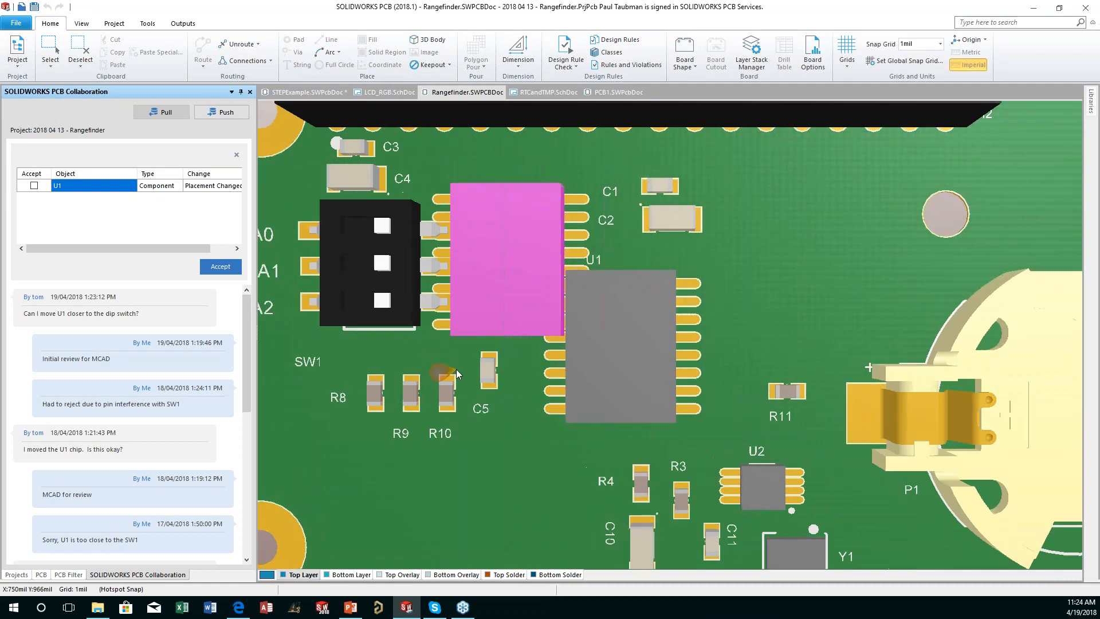
right_drag(418, 356, 548, 423)
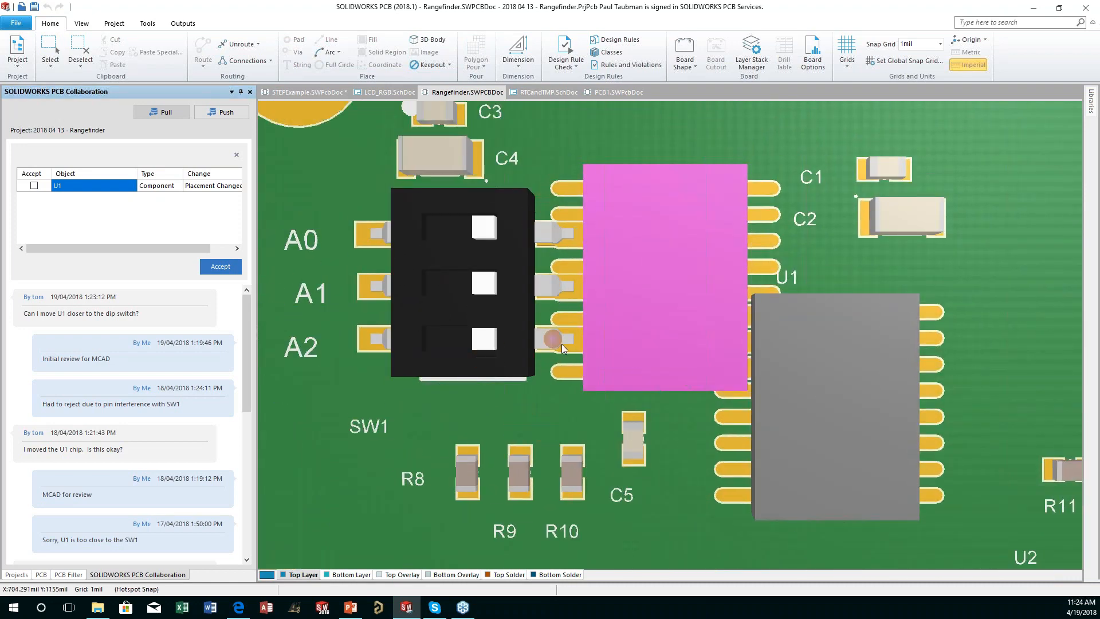
ctrl+scroll(693, 349, down, 1)
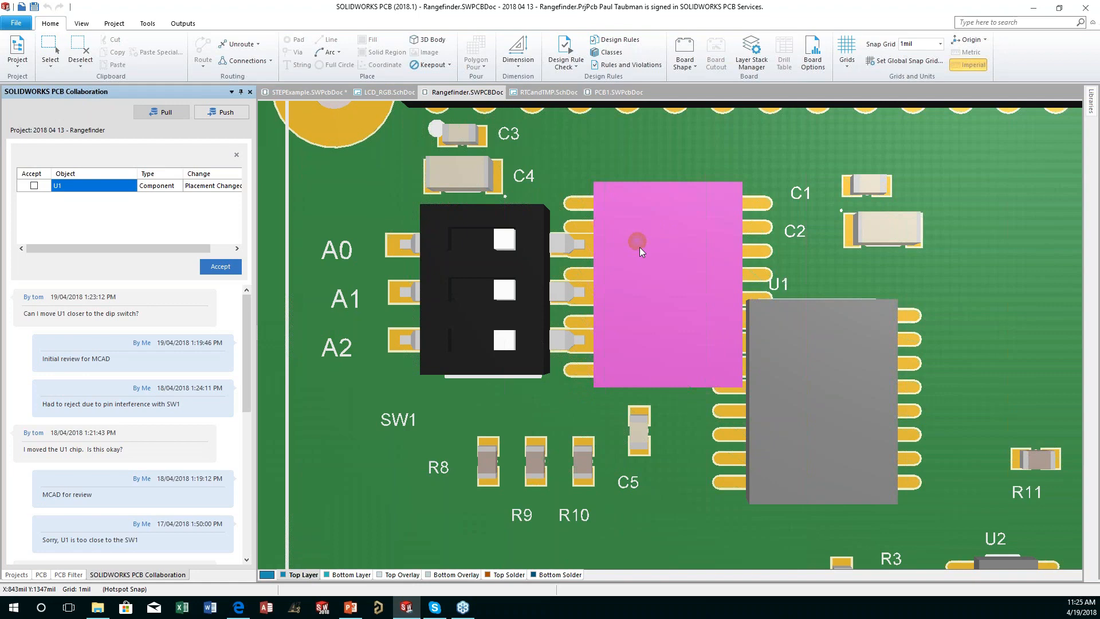
Close the change review without accepting U1's placement, and start a push with the comment "Sorry, U1 is too close to SW1".
click(34, 186)
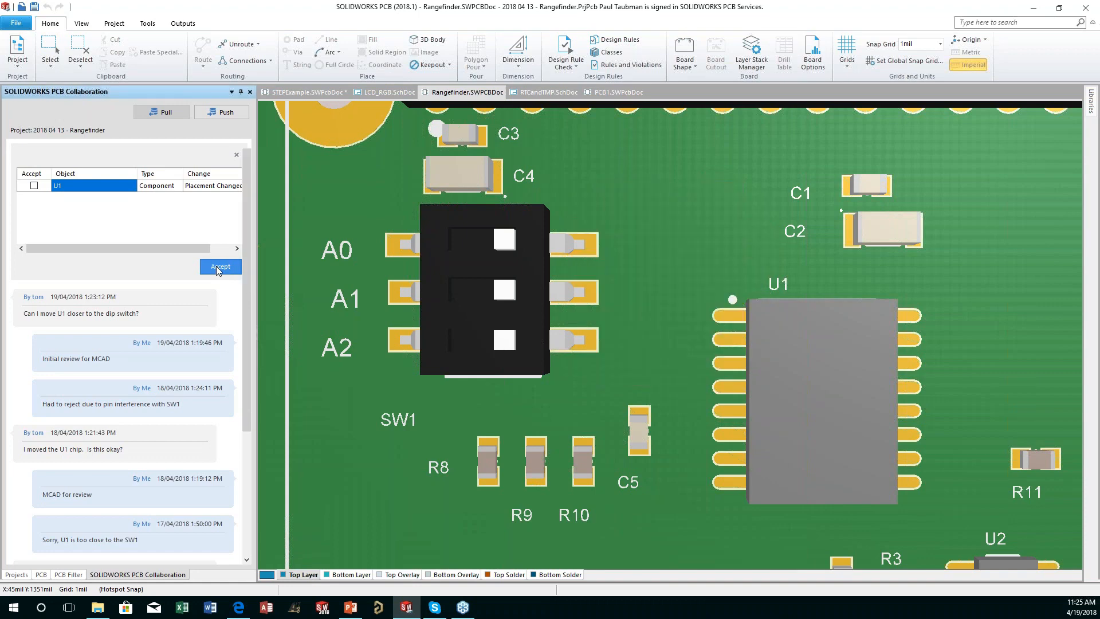
click(220, 267)
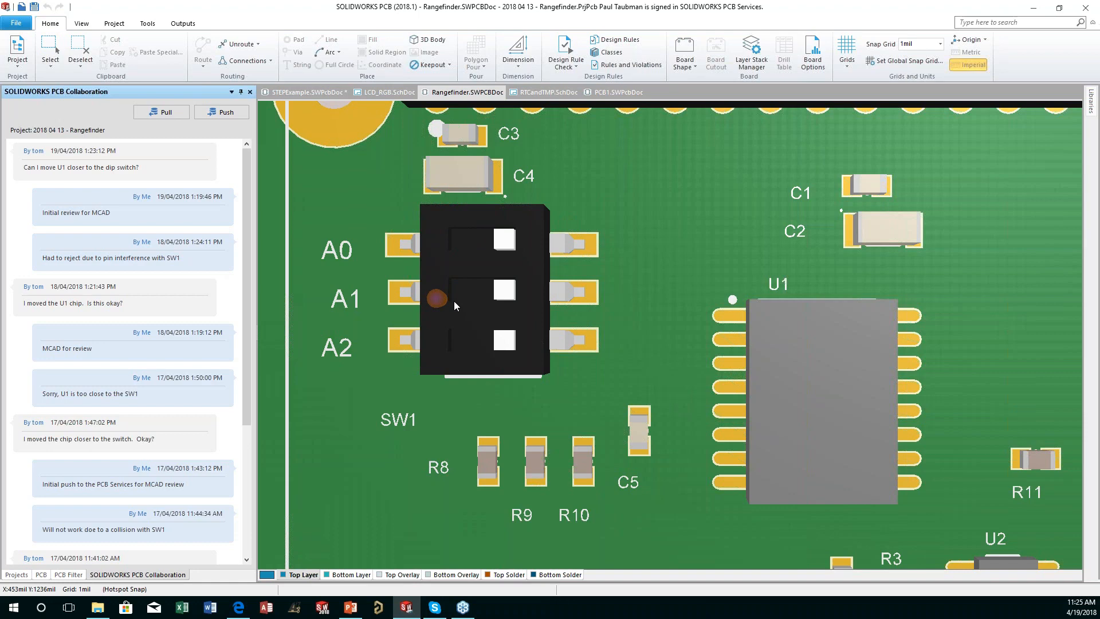
click(221, 112)
click(132, 179)
text(Sorry, U)
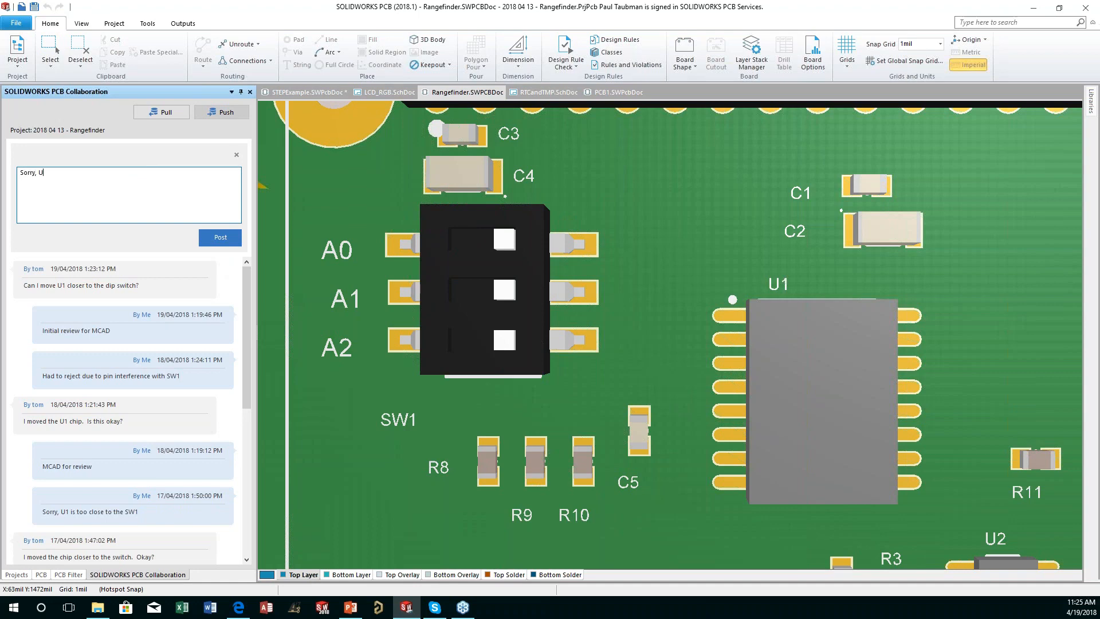
text(1 is too close to SW1)
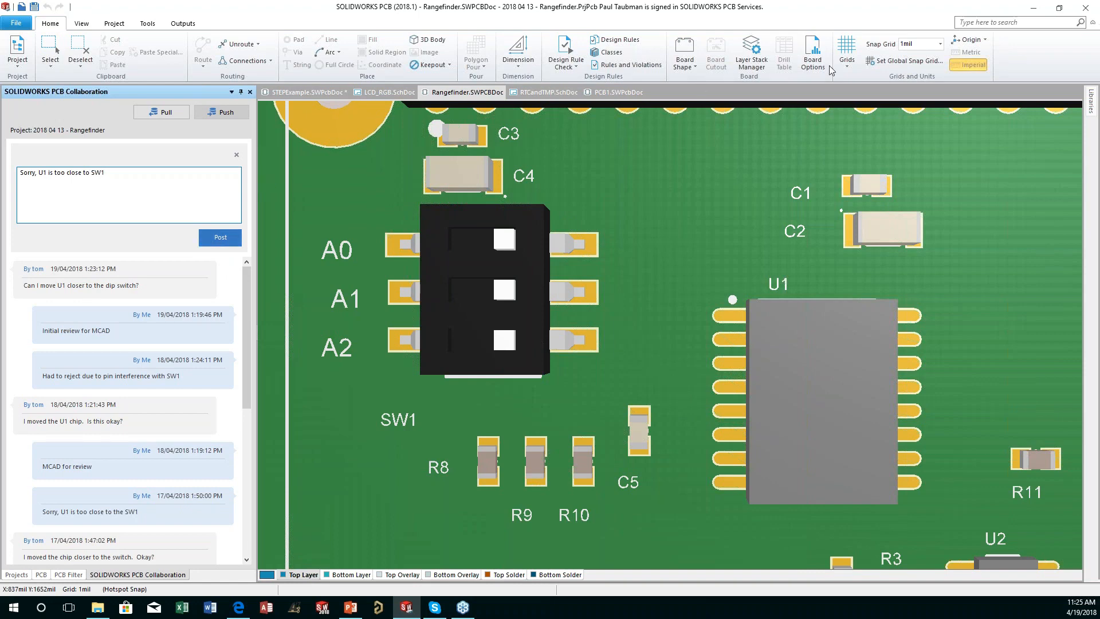
Dock the PCB window beside the Skype call and post the rejection comment.
click(1059, 10)
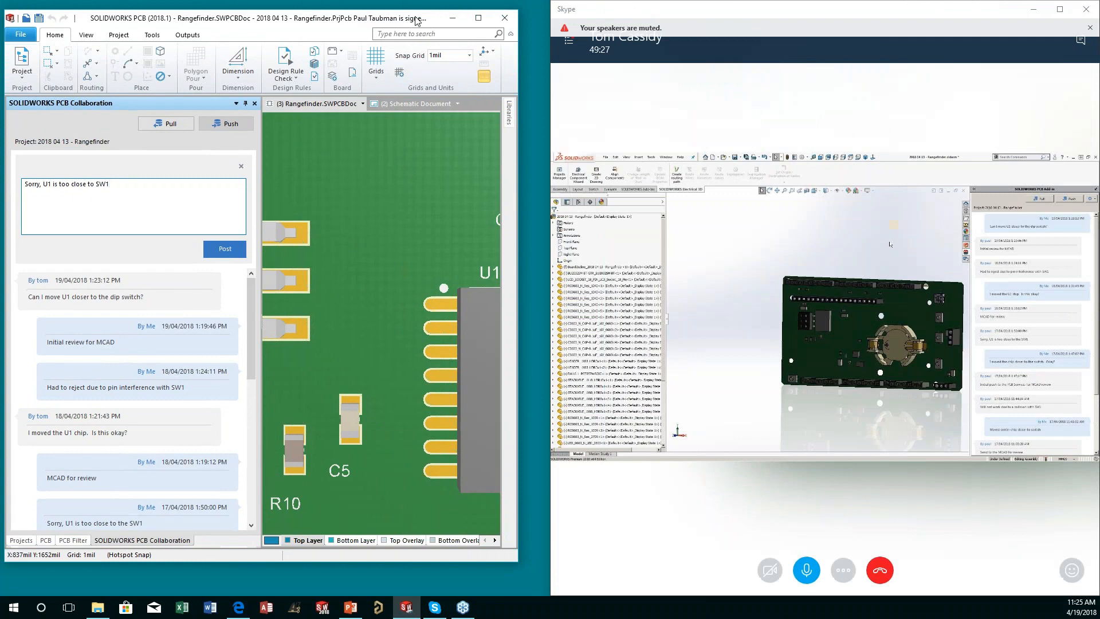
drag(415, 18, 0, 48)
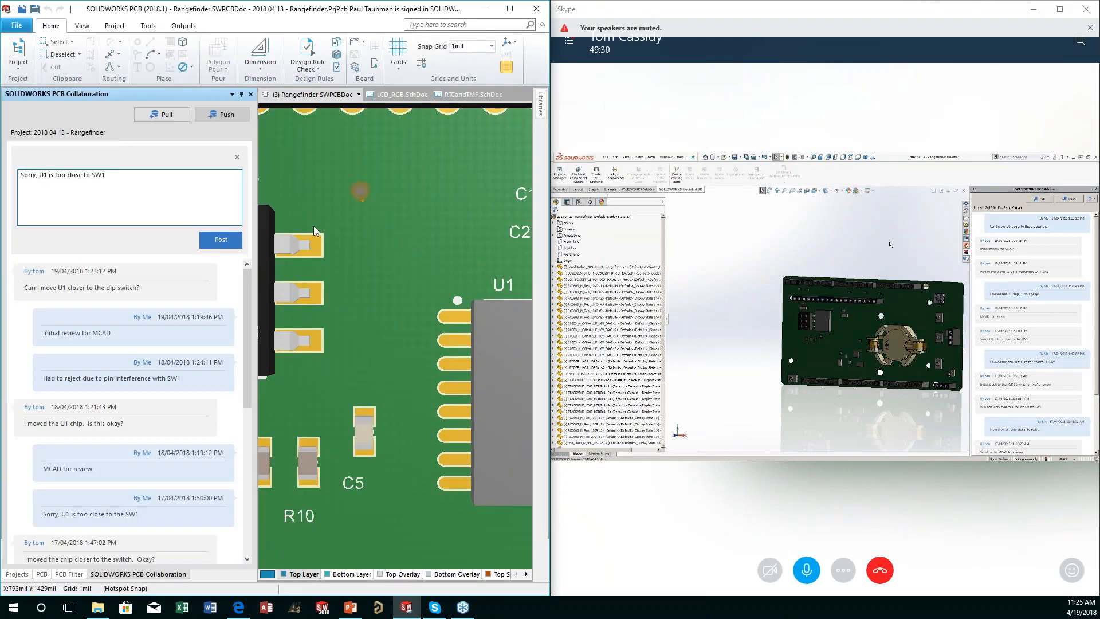
click(222, 240)
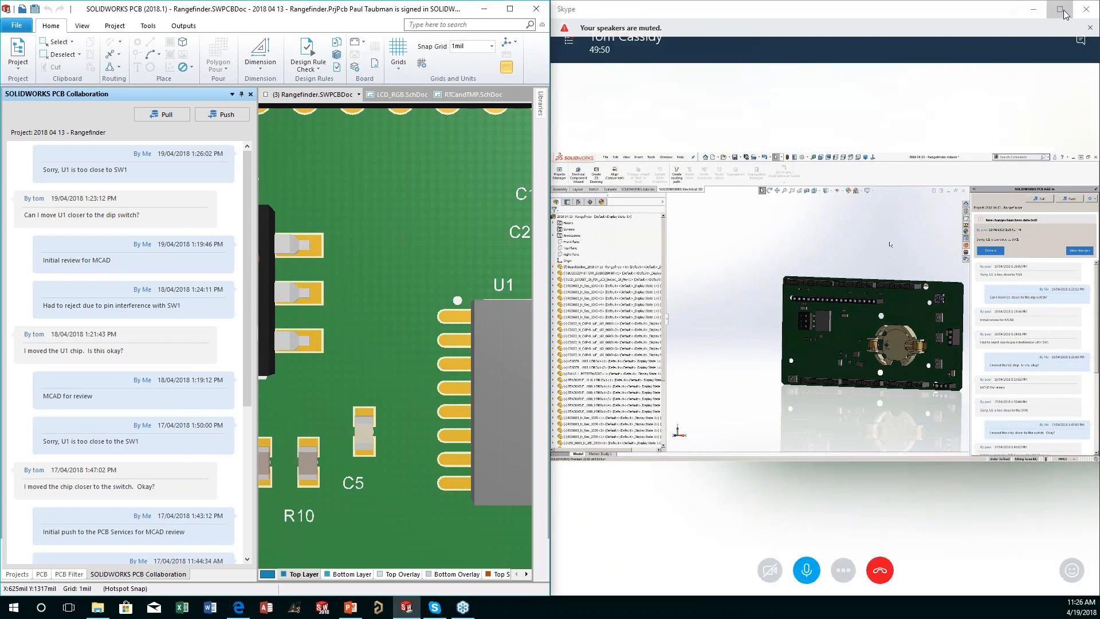
Maximize the Skype call showing SOLIDWORKS, view the newly detected changes in the PCB Add-in, and face the board from the front.
click(1060, 9)
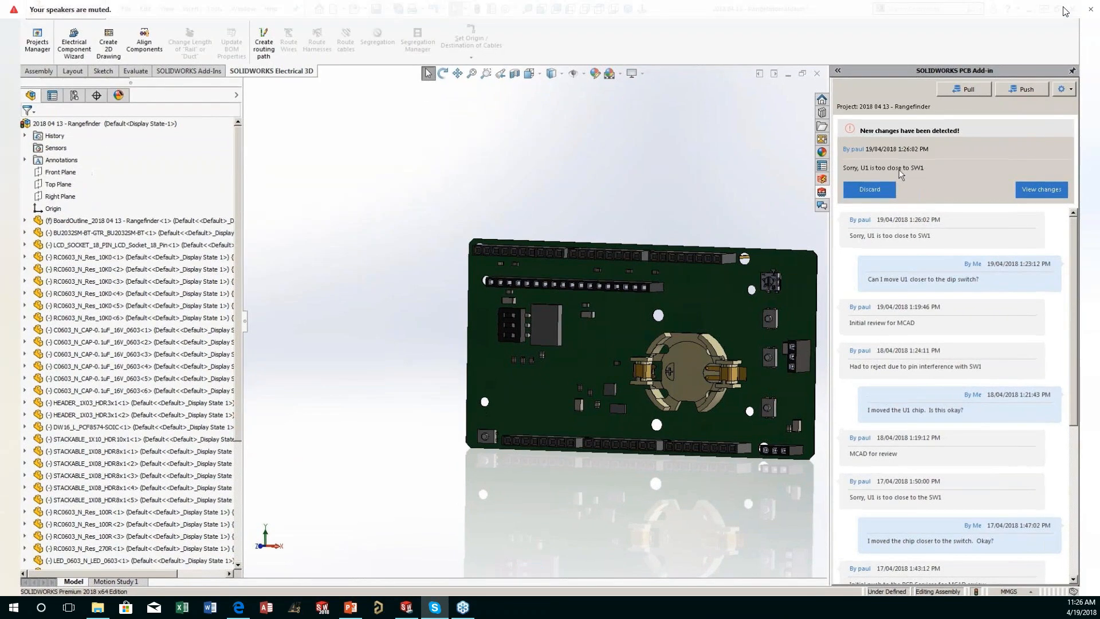
click(1043, 190)
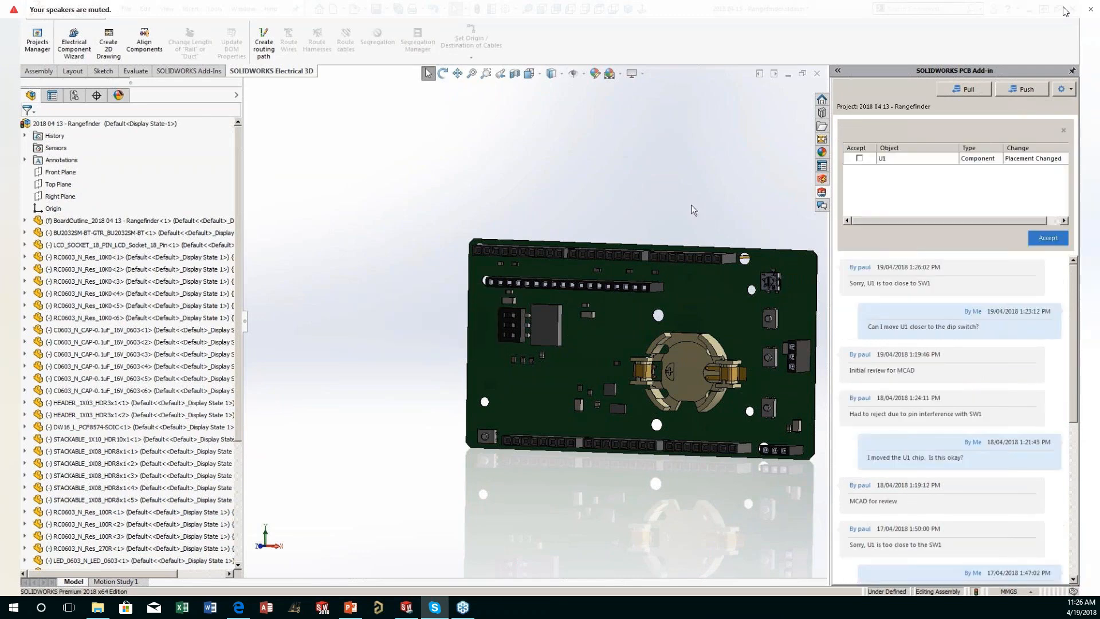
key(ctrl+1)
ctrl+middle_drag(673, 319, 598, 285)
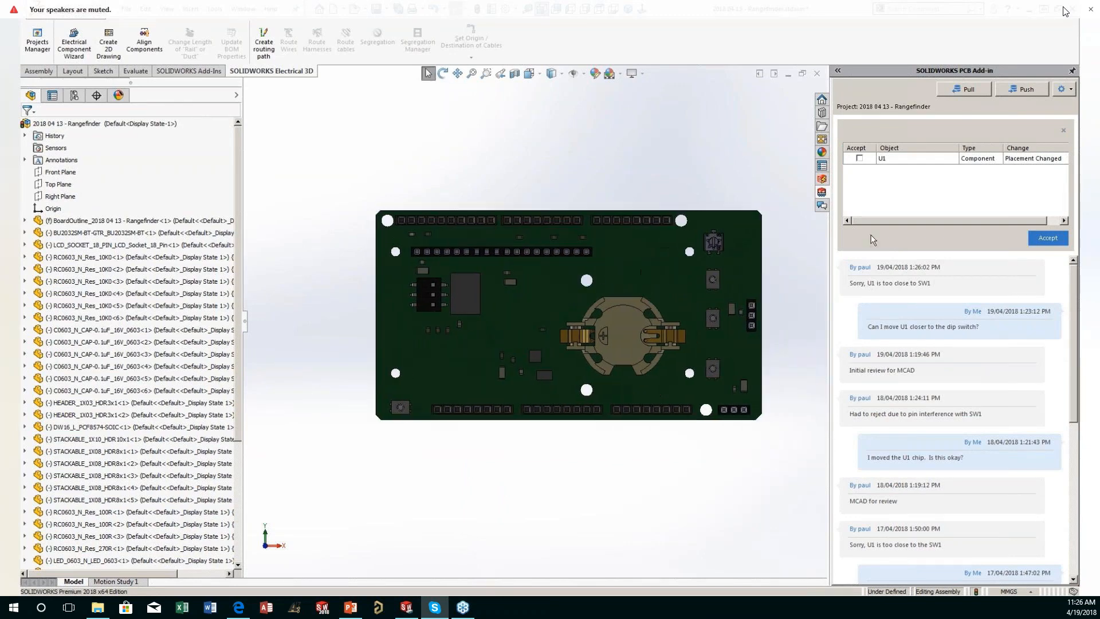
Preview U1's returned placement on the assembly and accept its placement change.
click(906, 157)
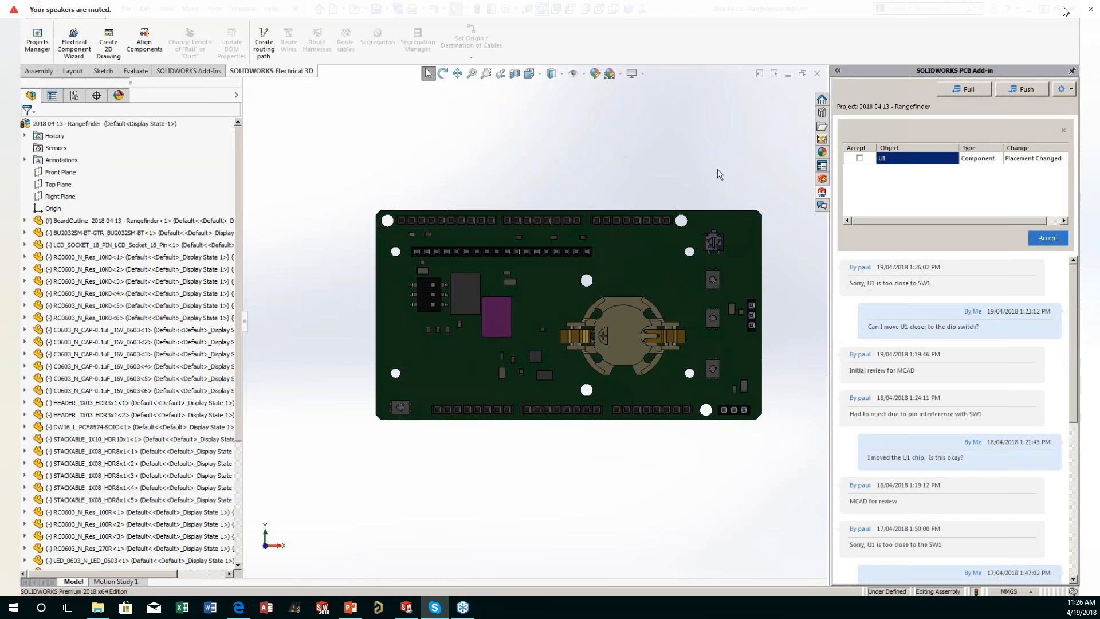
click(859, 158)
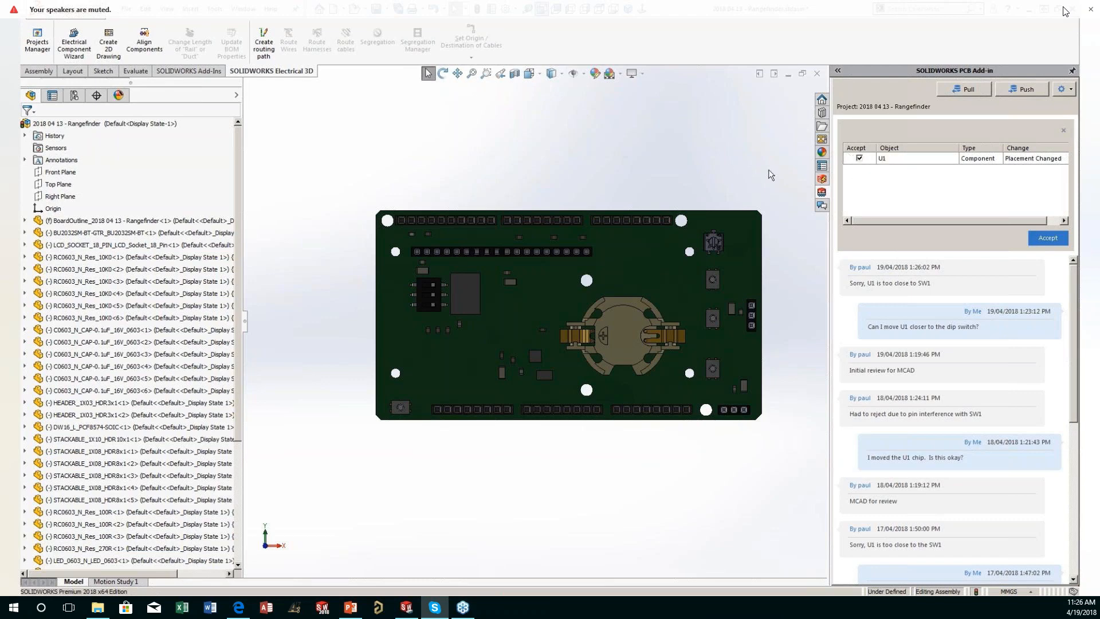
click(1048, 238)
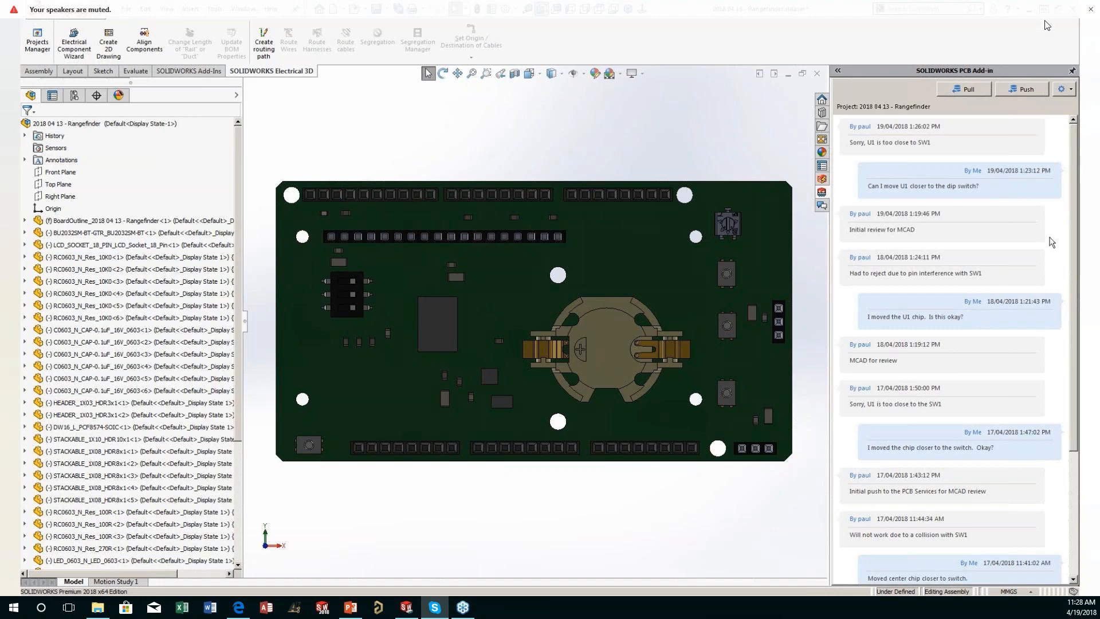
Switch the SOLIDWORKS session to the MCADtoECAD.sldasm assembly and dock the Skype call beside SOLIDWORKS PCB.
mouse_move(1034, 16)
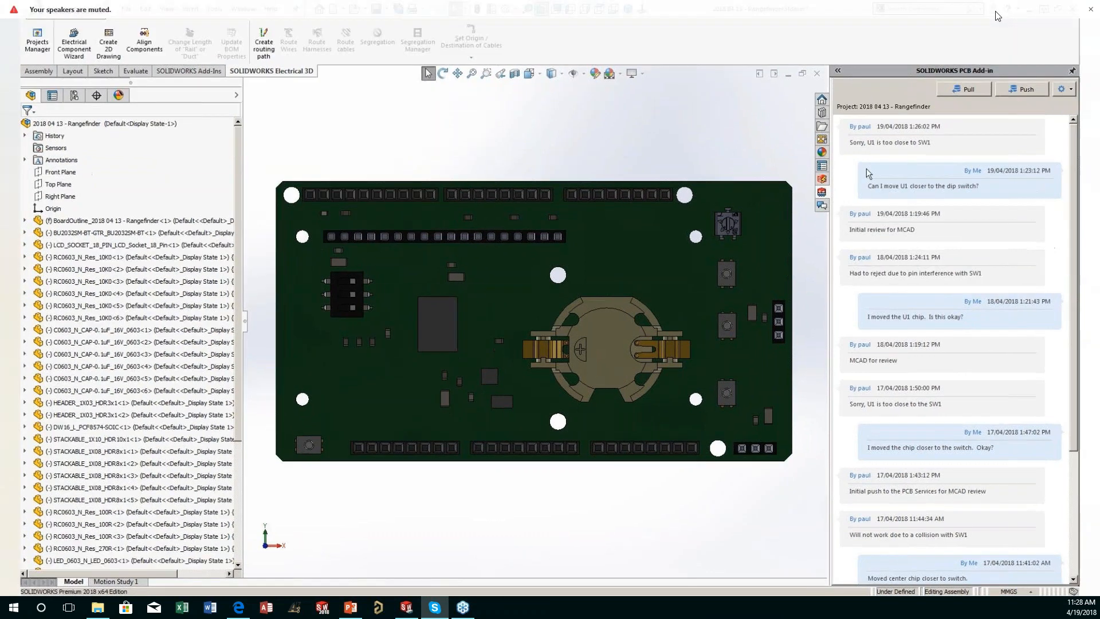
click(248, 10)
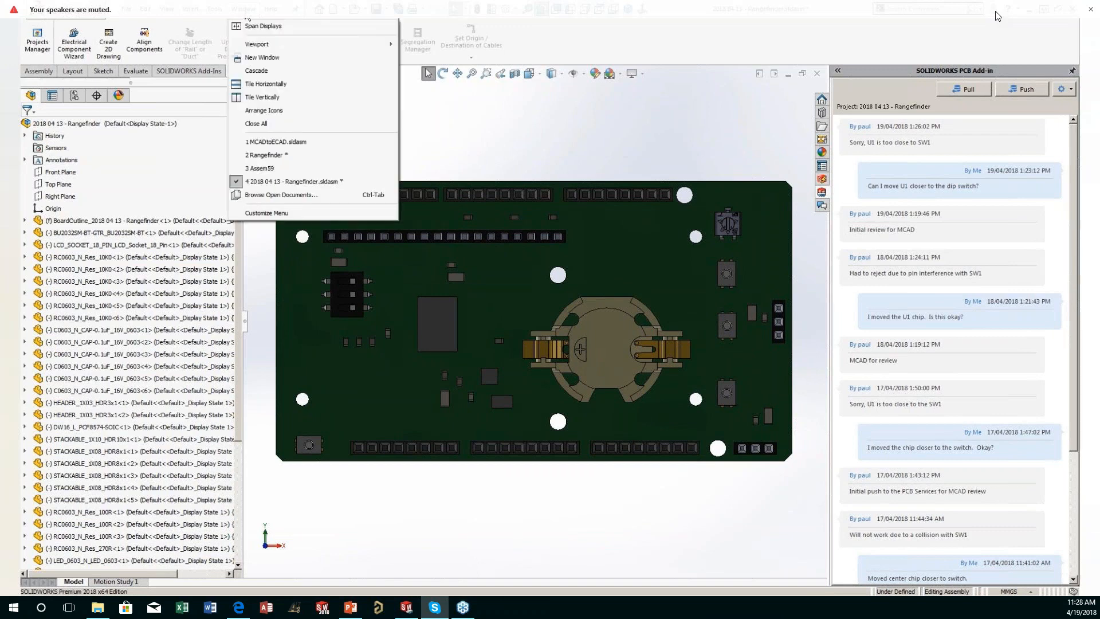
click(287, 142)
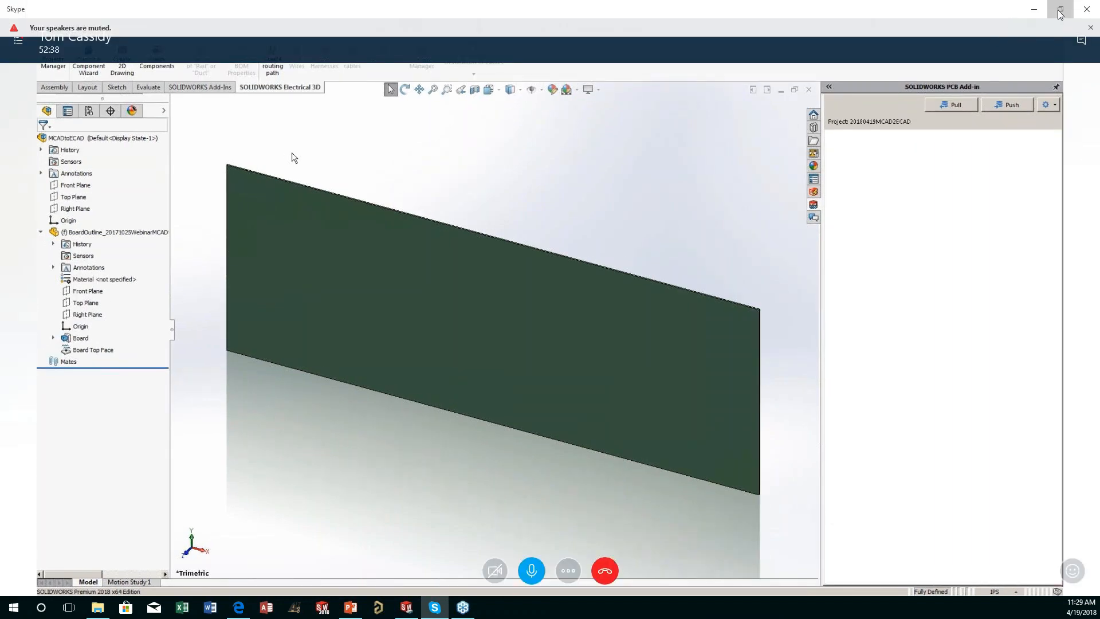
click(1058, 11)
drag(862, 19, 1099, 2)
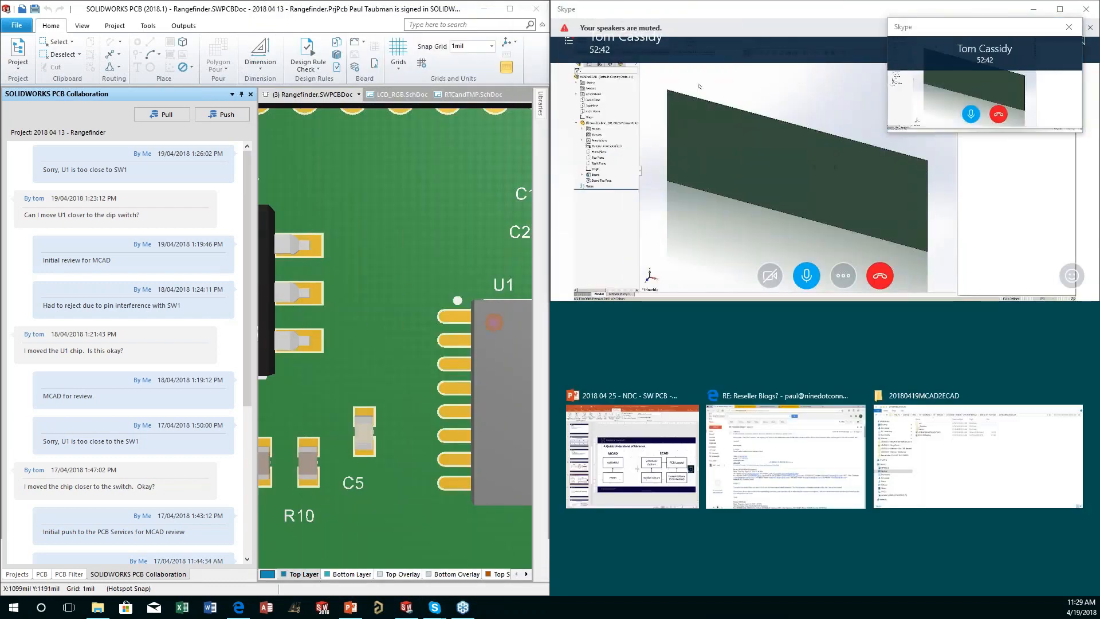
Maximize SOLIDWORKS PCB and open PCB1.SWPcbDoc from the 20180419MCAD2ECAD project, with its whole board shape in view.
click(508, 11)
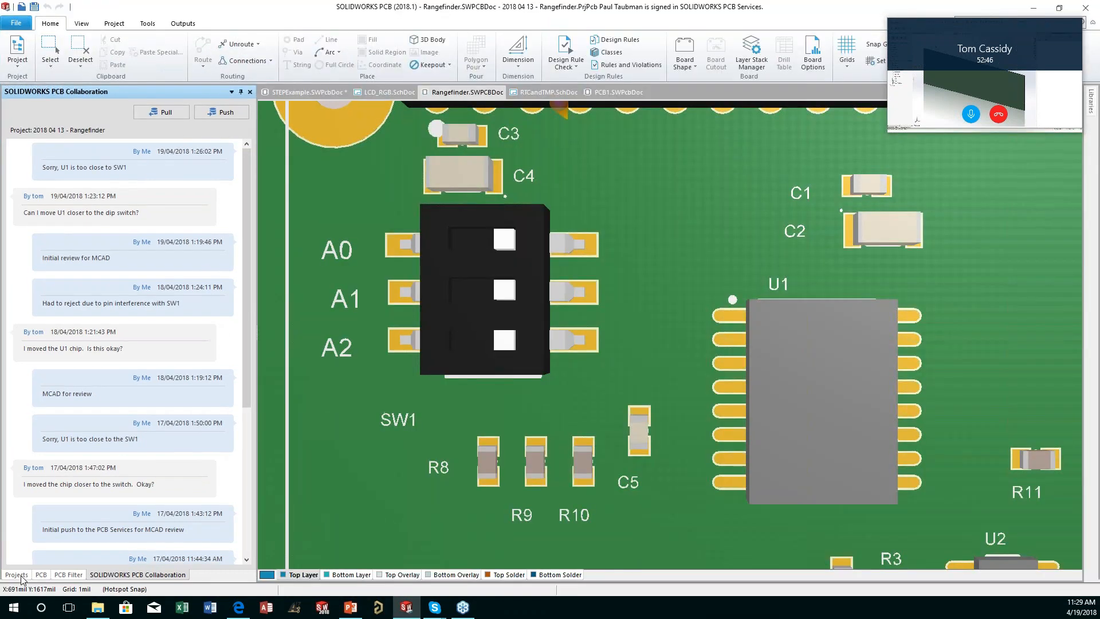
click(21, 575)
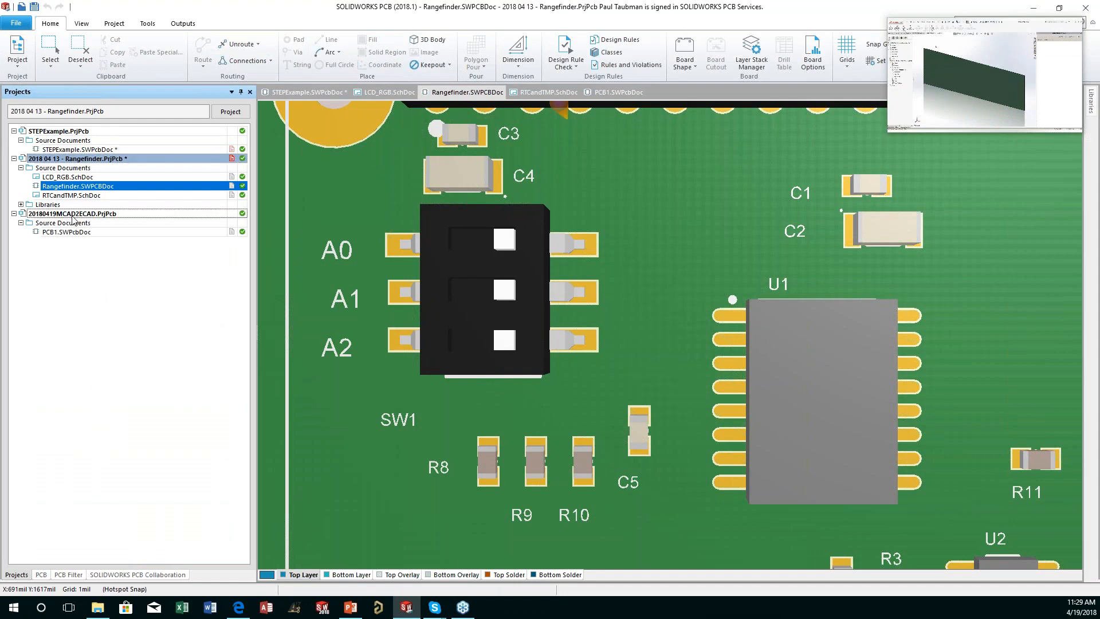
double_click(83, 232)
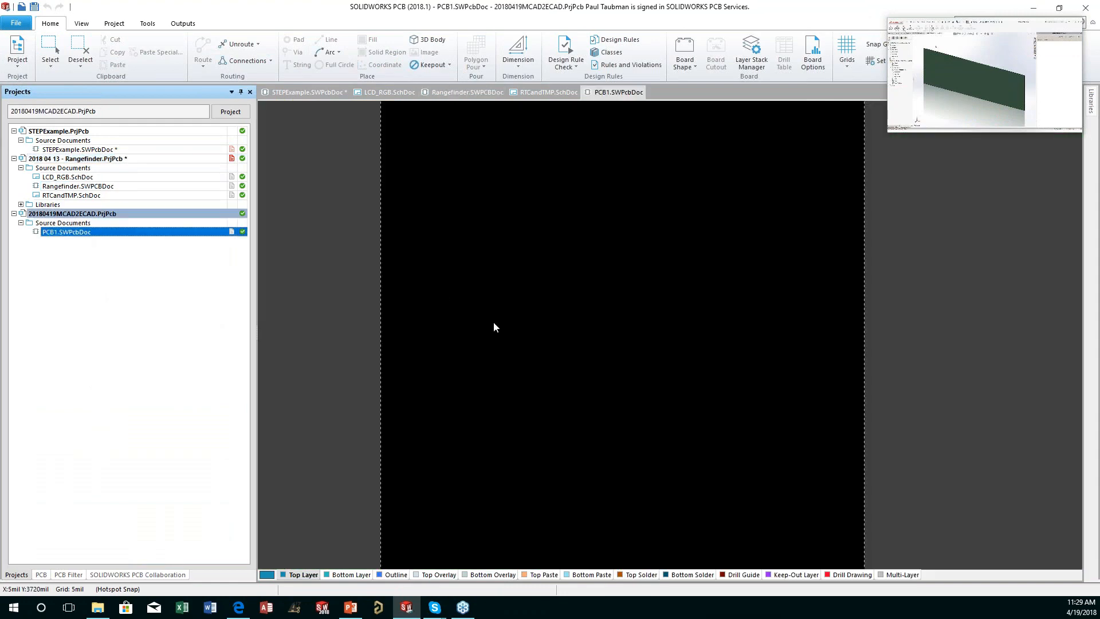
right_drag(458, 242, 450, 305)
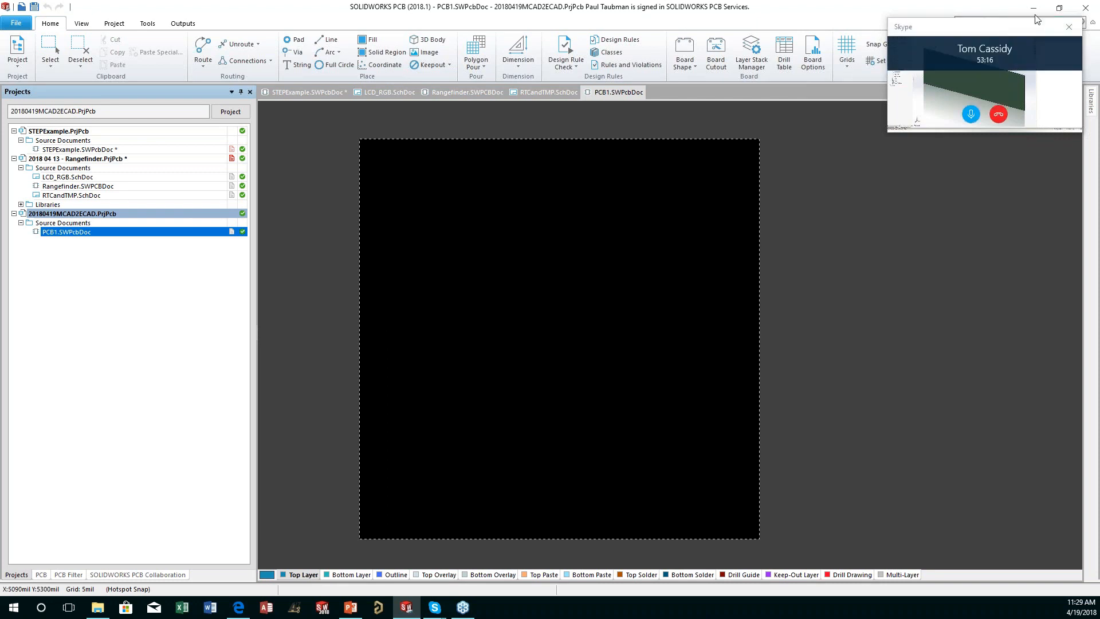
Dock the PCB window and the Skype call side by side, and show PCB Collaboration for the 20180419MCAD2ECAD project.
click(1059, 10)
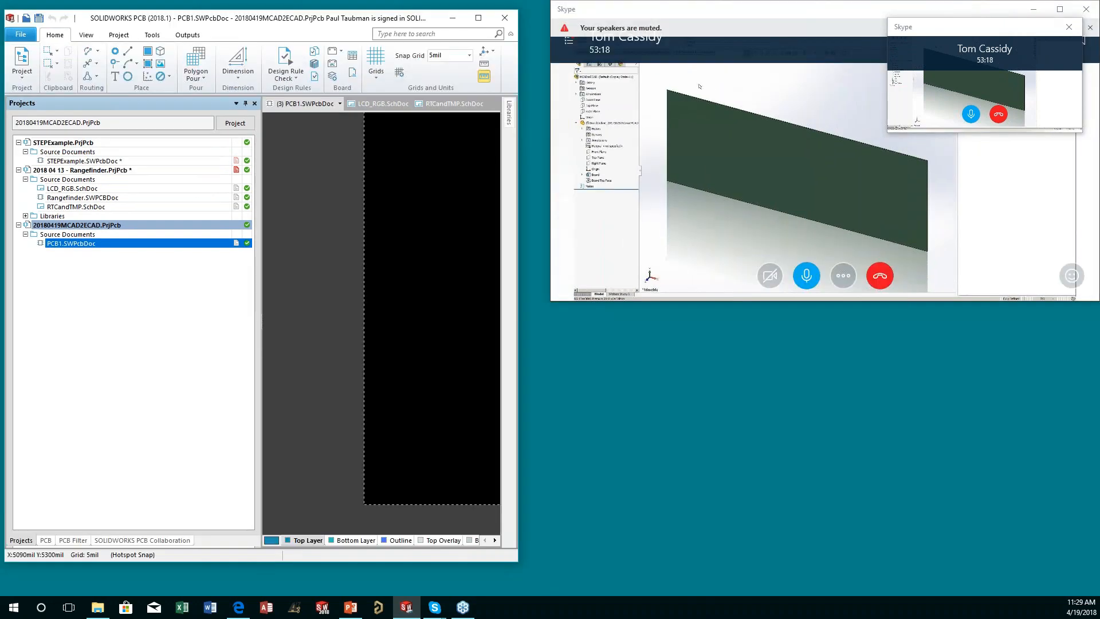
drag(388, 23, 3, 74)
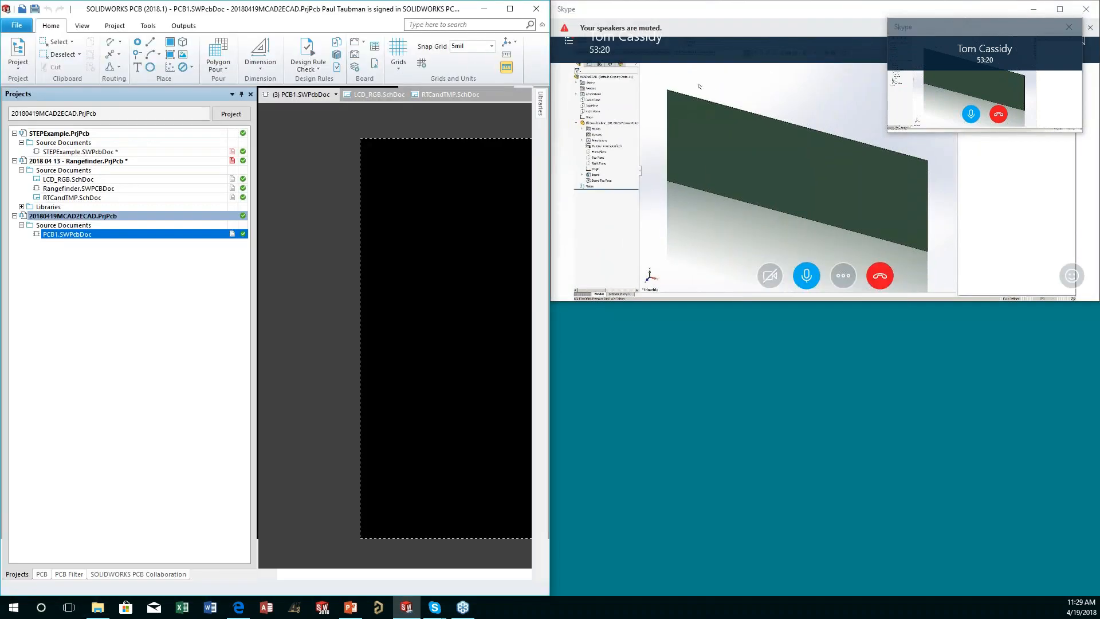
drag(932, 7, 1098, 171)
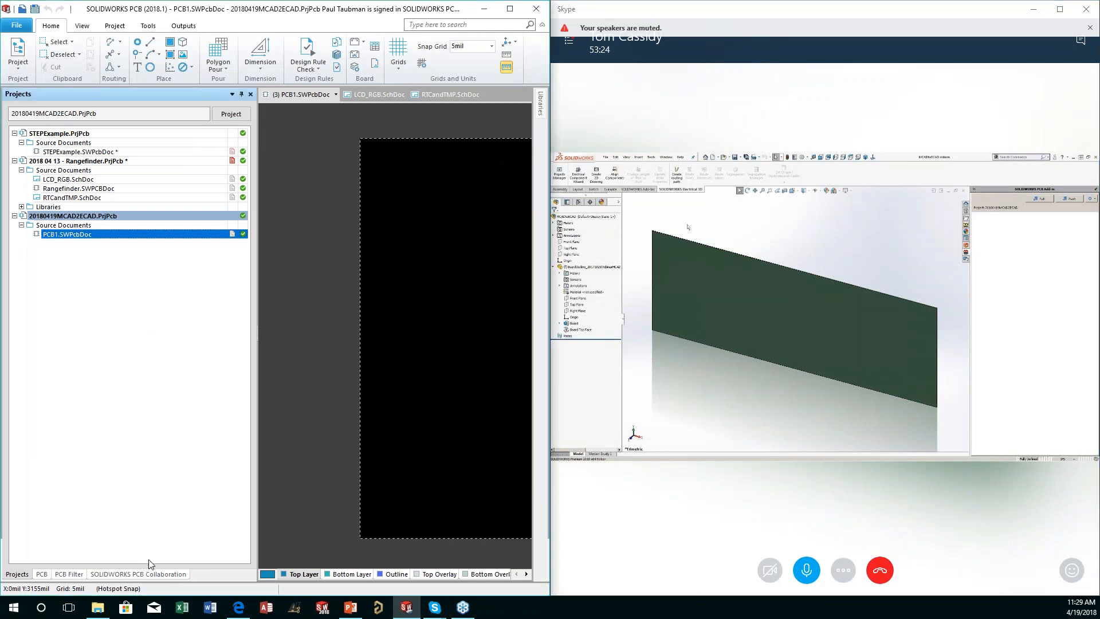
click(145, 573)
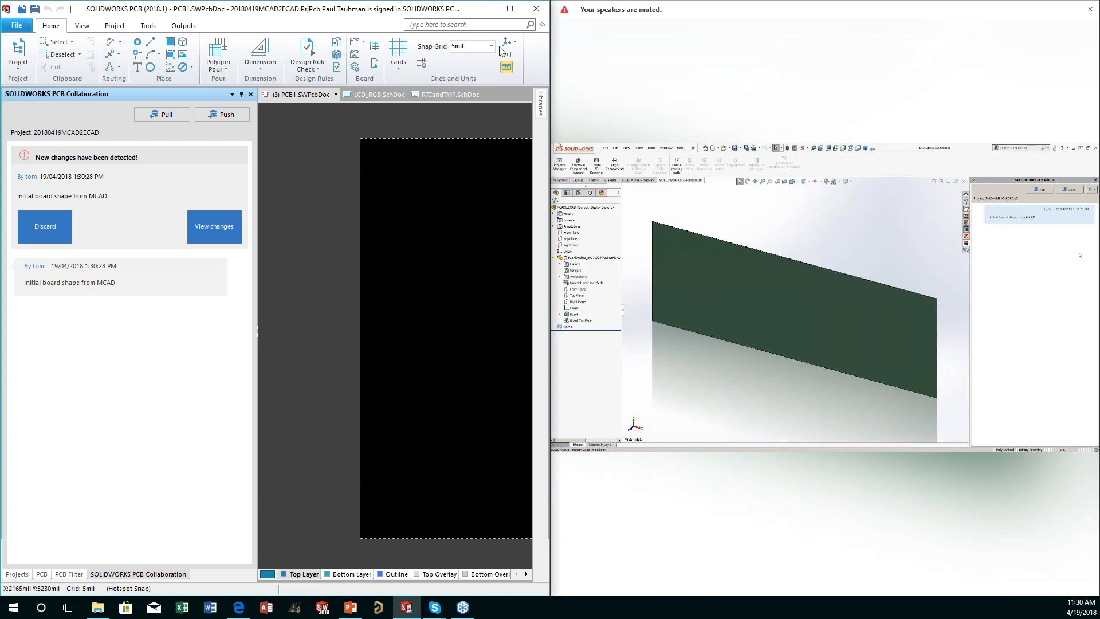
Maximize the PCB window, view the detected changes, and accept the Board Outline shape change from MCAD.
click(510, 9)
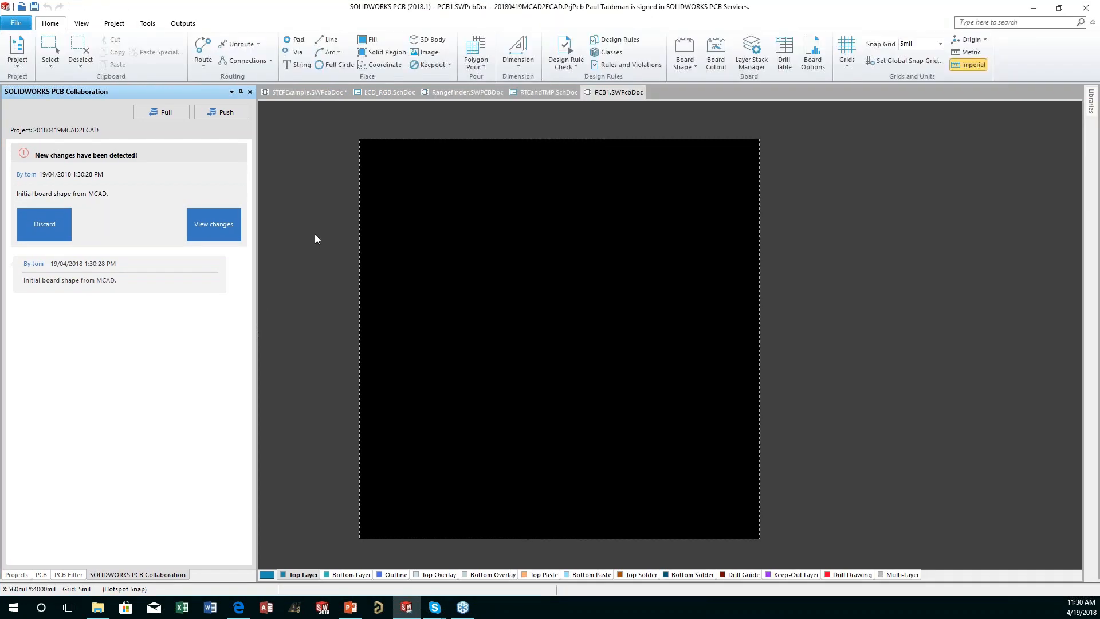
click(214, 225)
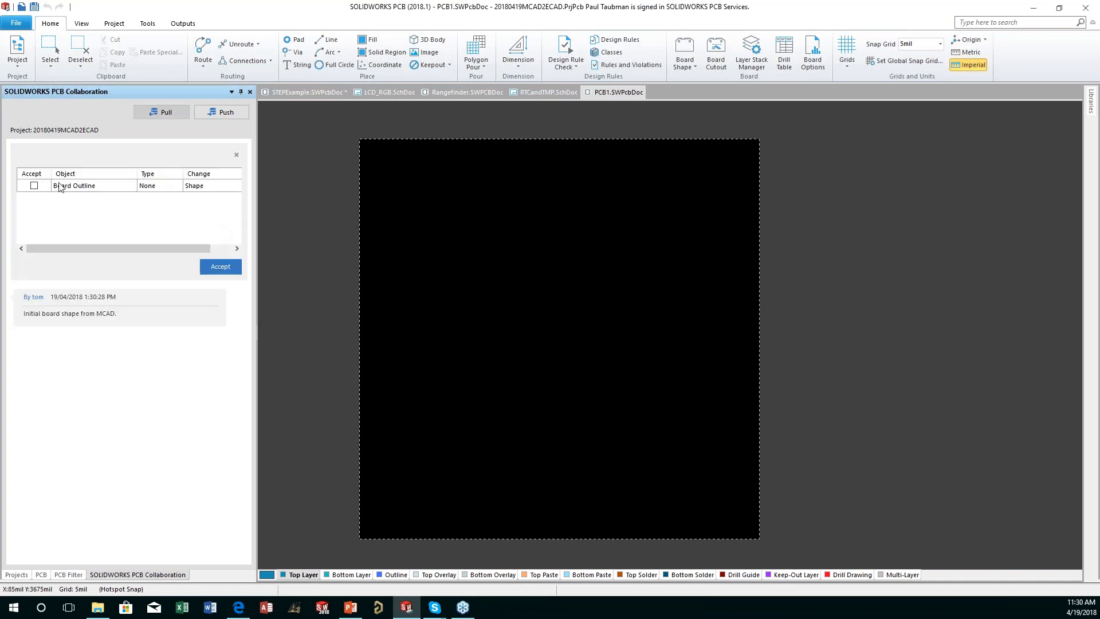
click(34, 185)
click(224, 268)
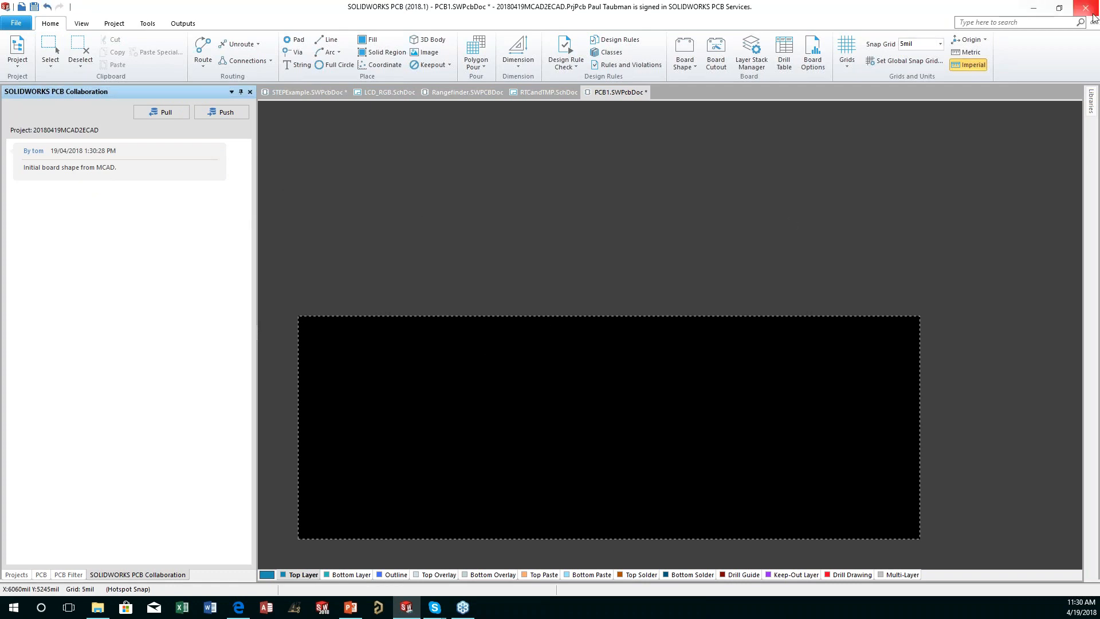
Dock the PCB window beside the Skype call again and compare the new board outline with the SOLIDWORKS board.
click(1059, 9)
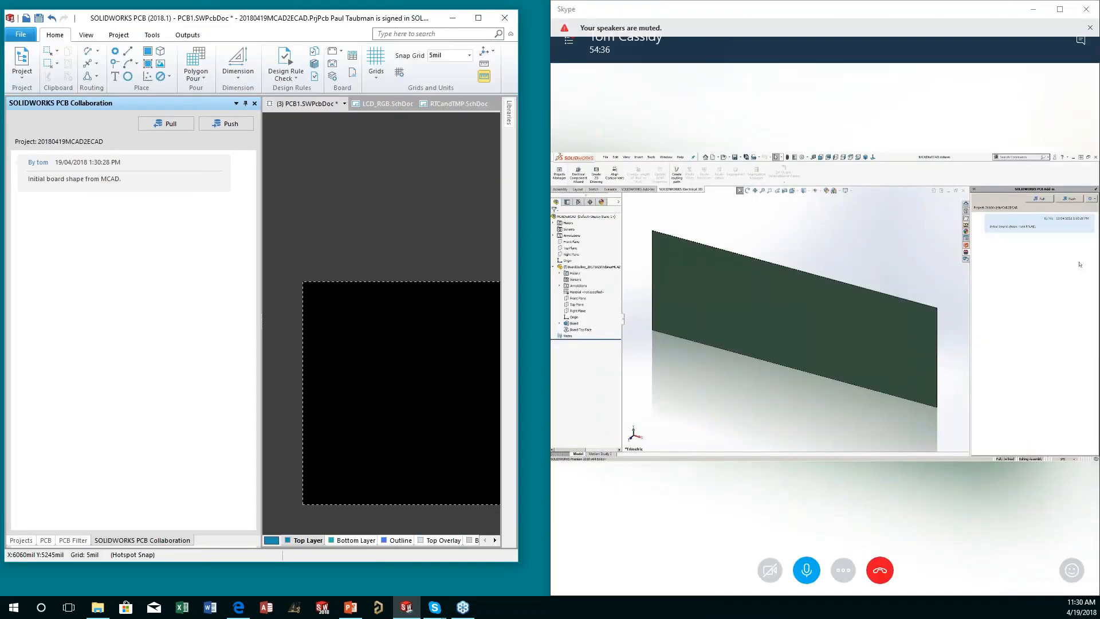
drag(382, 21, 0, 106)
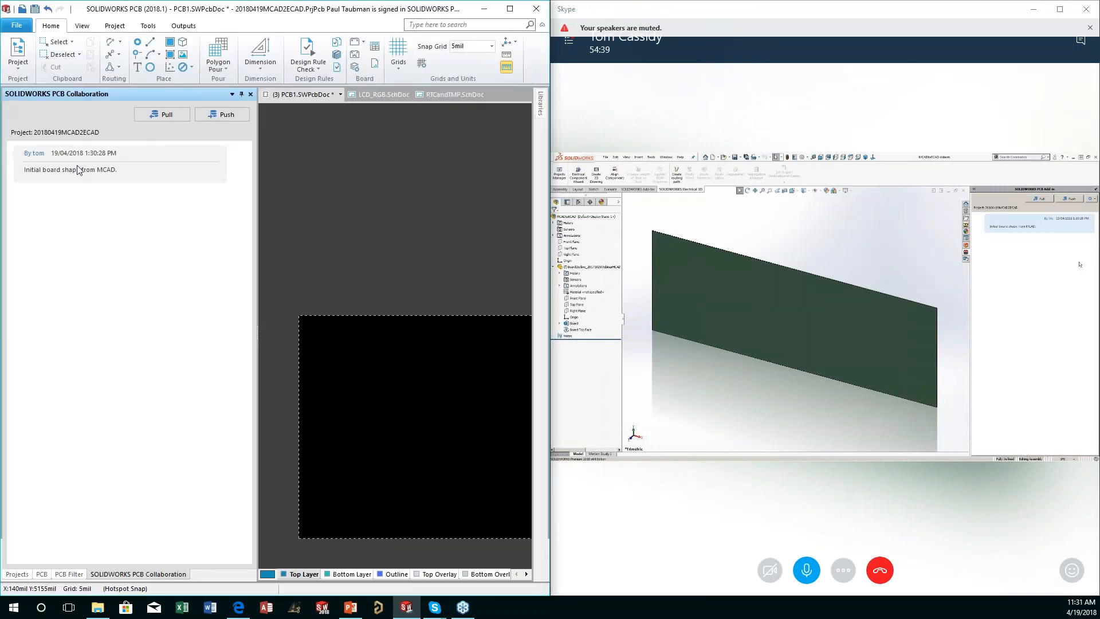
mouse_move(461, 219)
right_down()
mouse_move(356, 218)
mouse_move(369, 199)
mouse_move(367, 233)
mouse_move(469, 226)
right_up()
ctrl+scroll(369, 197, down, 3)
ctrl+scroll(369, 197, down, 1)
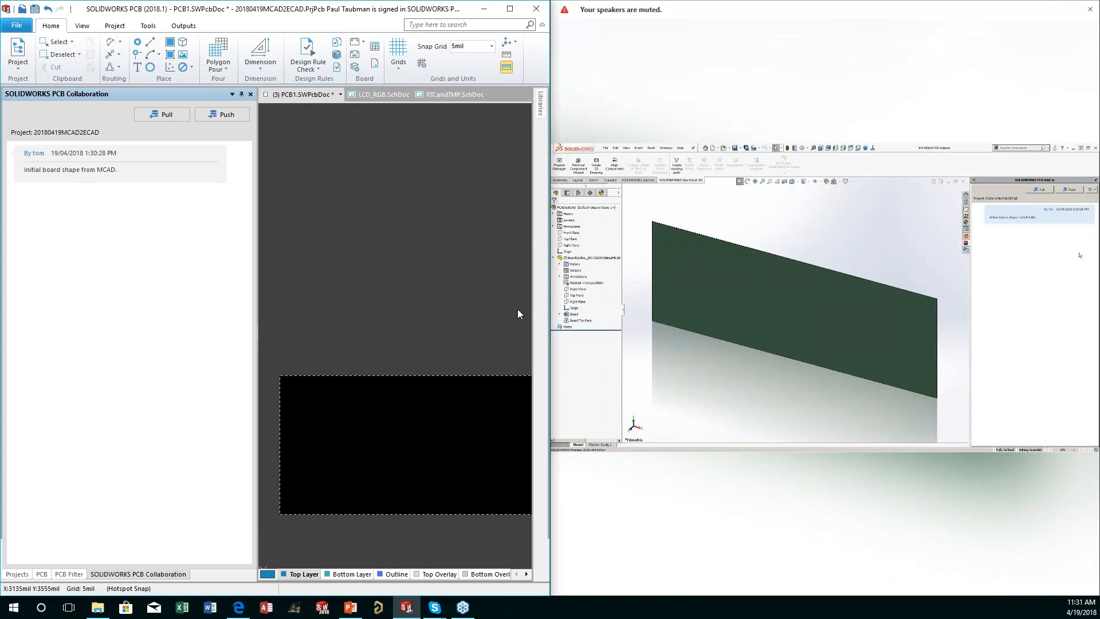